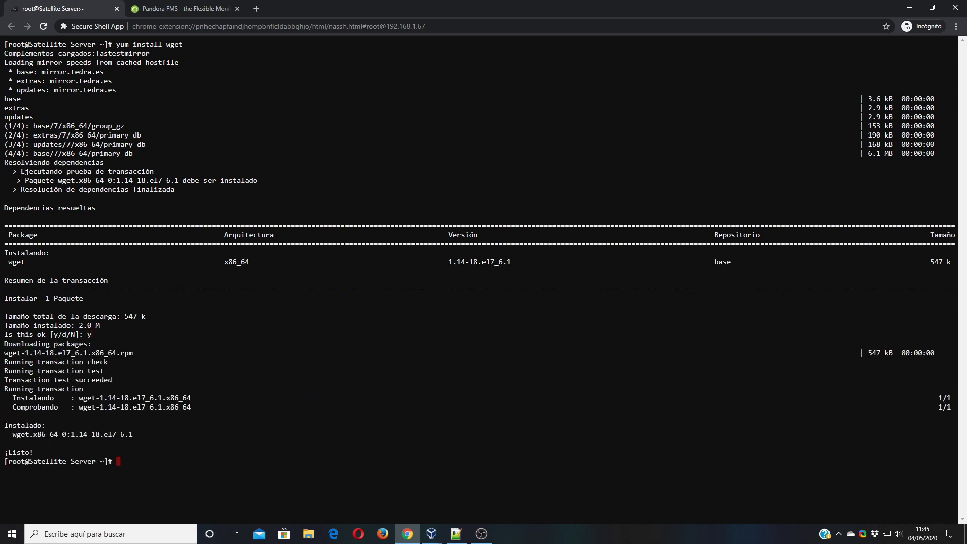
Step: Download fping-3.10-1.el7.rf.x86_64.rpm from the ftp.tu-chemnitz.de rpmforge repository with wget and install it with rpm -U
text(wget)
text(http://ftp.tu-chemnitz.de/pub/linux/dag/redhat/el7/en/x86_64/rpmforge/RPMS/fping-3.10-1.el7.rf.x86_64.rpm)
key(Return)
text(rpm -U fping-3.10-1.el7.rf.x86_64.rpm)
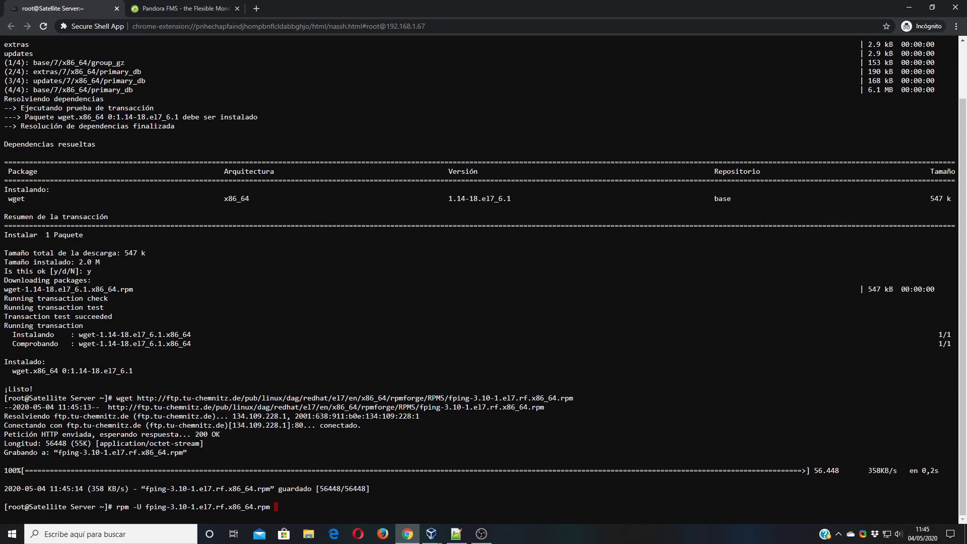
key(Return)
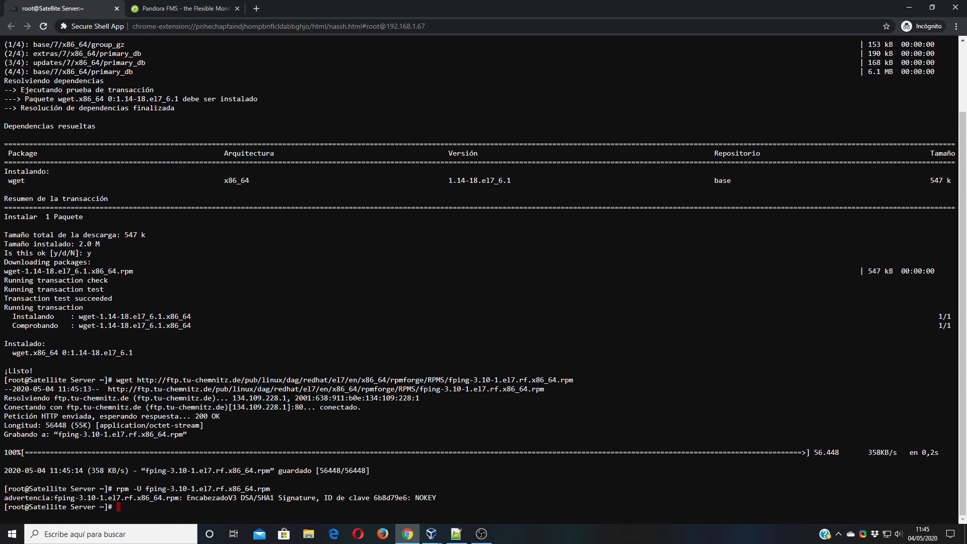
Step: Install the nmap package with yum and accept its dependencies
text(yum install nmpa)
key(BackSpace)
key(BackSpace)
text(ap)
key(Return)
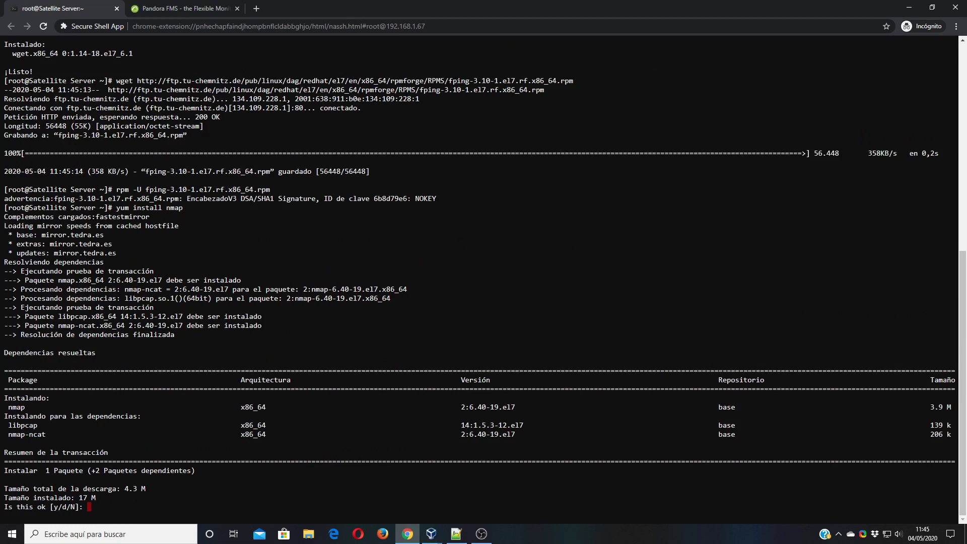
text(y)
key(Return)
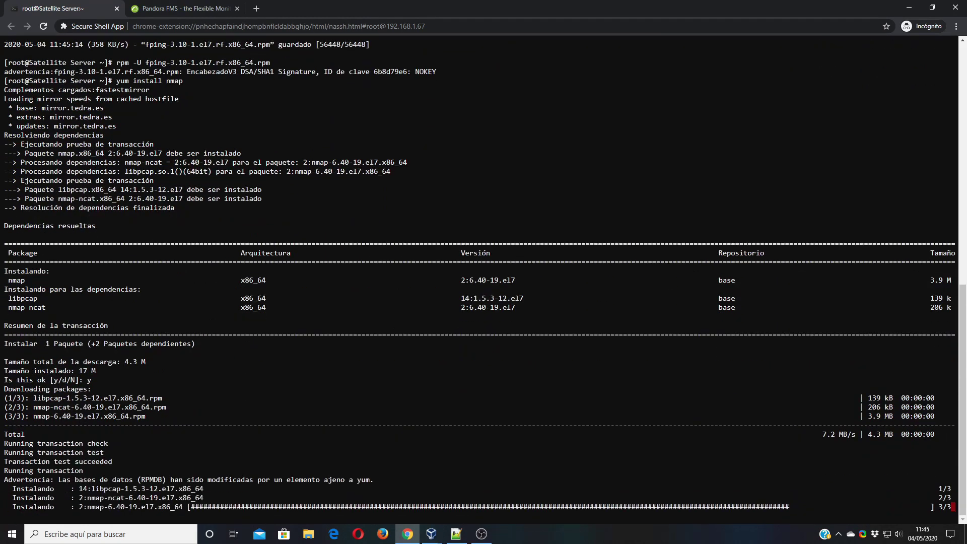
Step: Download the Satellite Server package with curl from the copied support.artica.es link, saving it as satellite_server.tar.gz
text(c)
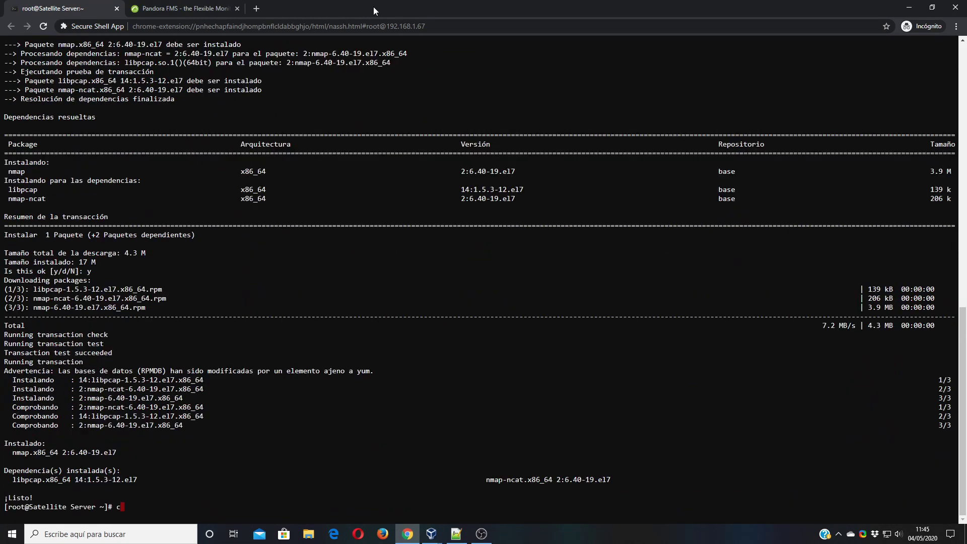
text(url -o satellite_server.tar.gz ")
right_click(372, 475)
text(")
key(Return)
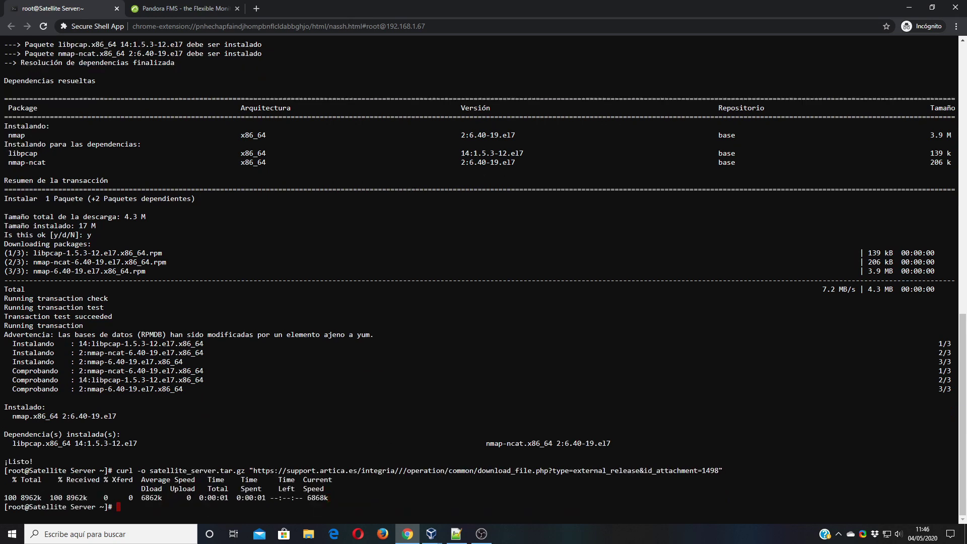
Step: Extract satellite_server.tar.gz and change into the satellite_server directory
text(tar -zxvf sate)
key(Tab)
key(Return)
text(cd sa)
key(Tab)
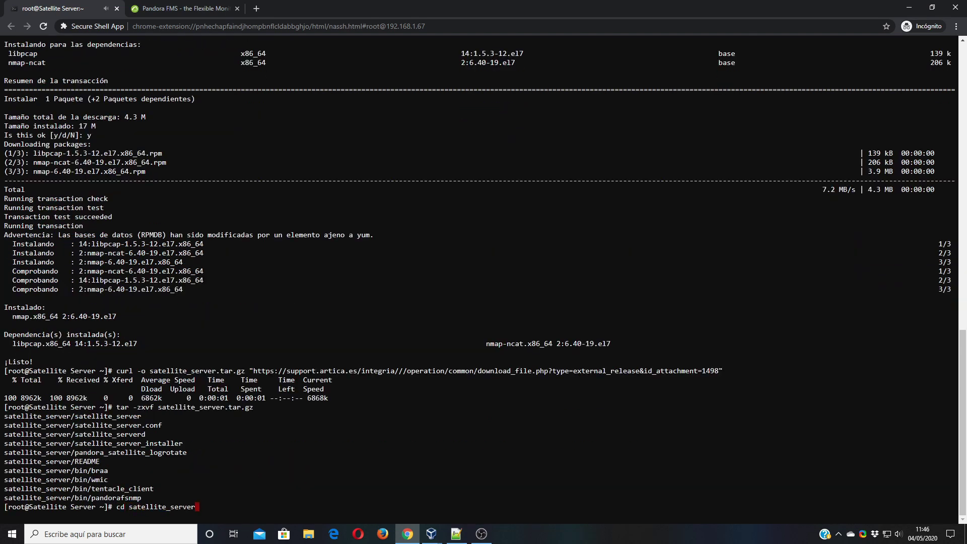
key(Return)
Step: Run the satellite_server_installer script with the --install option
text(./sate)
key(Tab)
text(_i)
key(Tab)
text(--install)
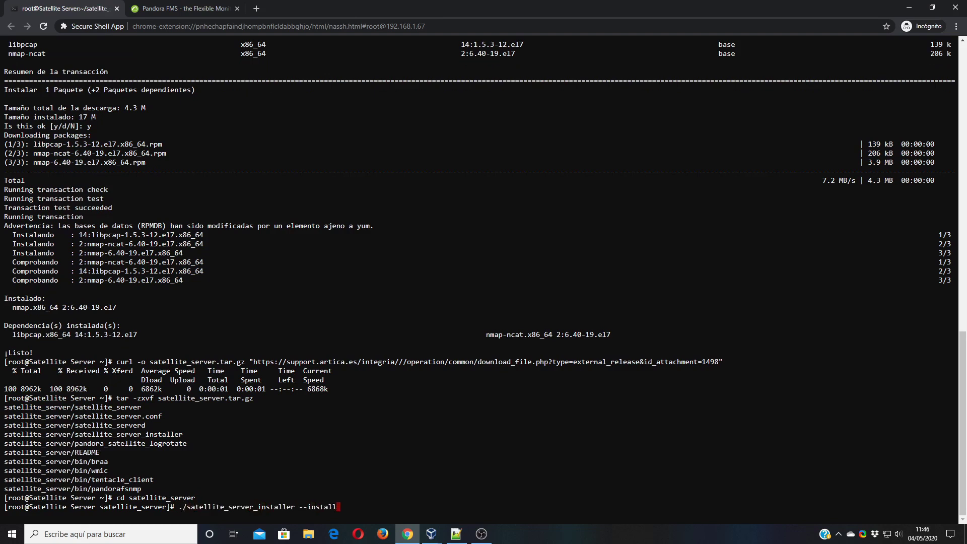
key(Return)
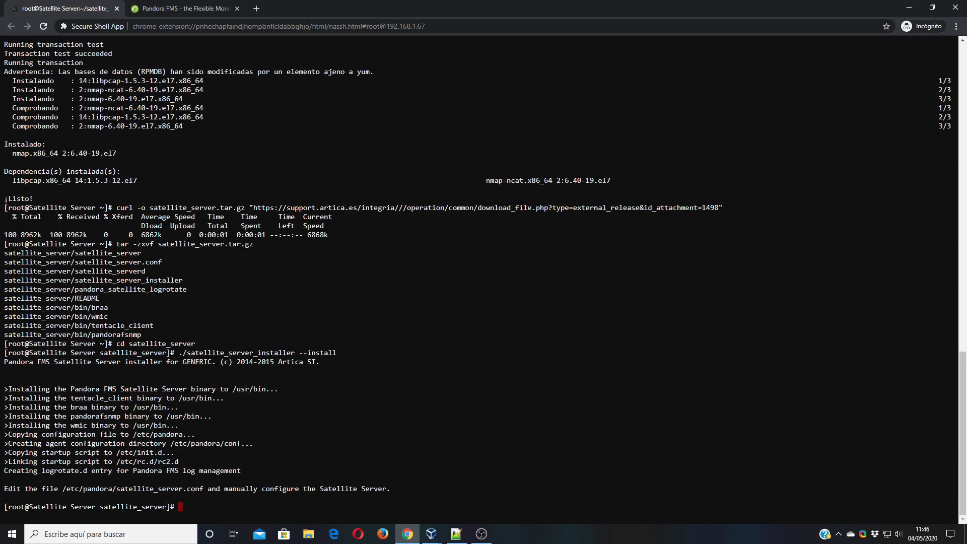
Step: Open /etc/pandora/satellite_server.conf in vim and find the licence setting
text(vim /etc/pandora/satellite_server.conf)
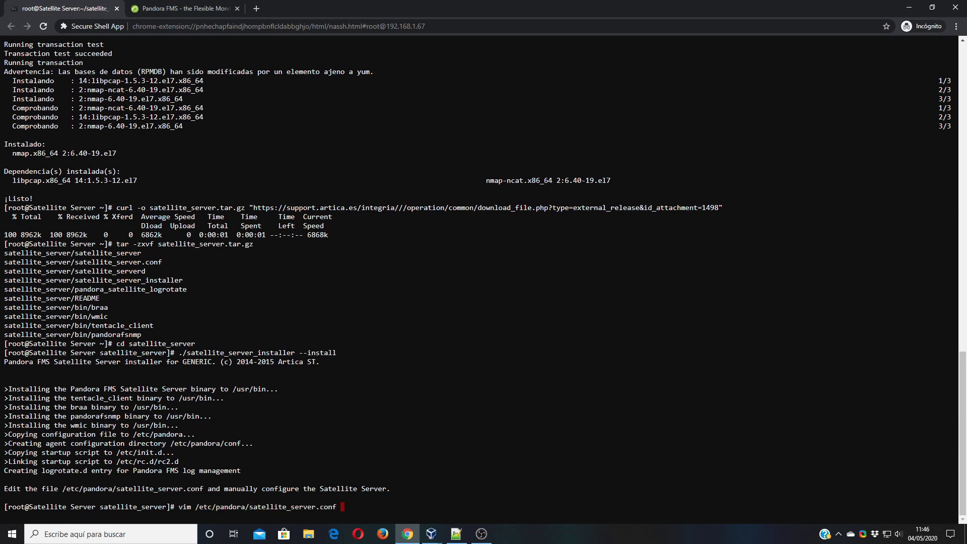
key(Return)
text(/)
key(Escape)
text(/licence)
key(Return)
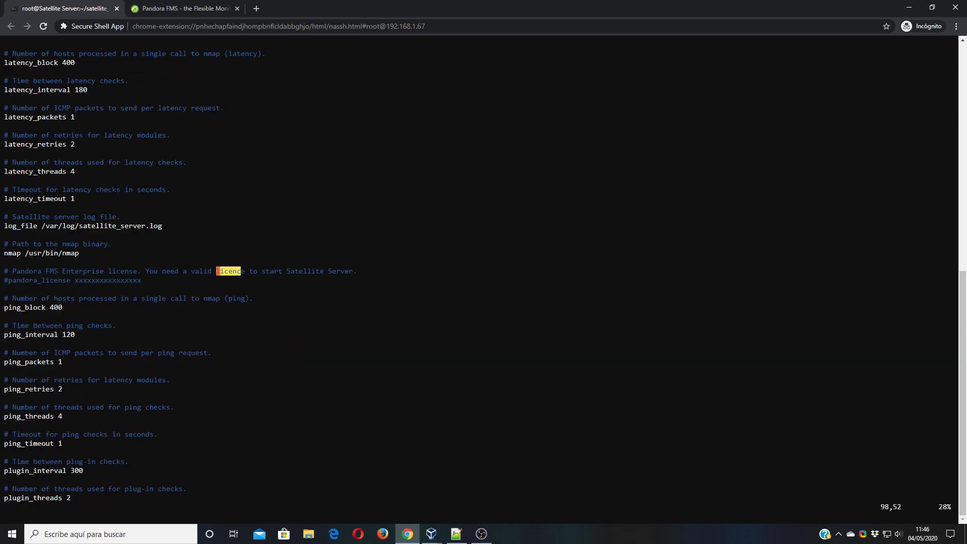
Step: Clear the search highlighting, uncomment the pandora_license line and delete its placeholder value
text(:noh)
key(Return)
key(j)
key(0)
key(x)
key(l)
key(l)
key(l)
key(l)
key(l)
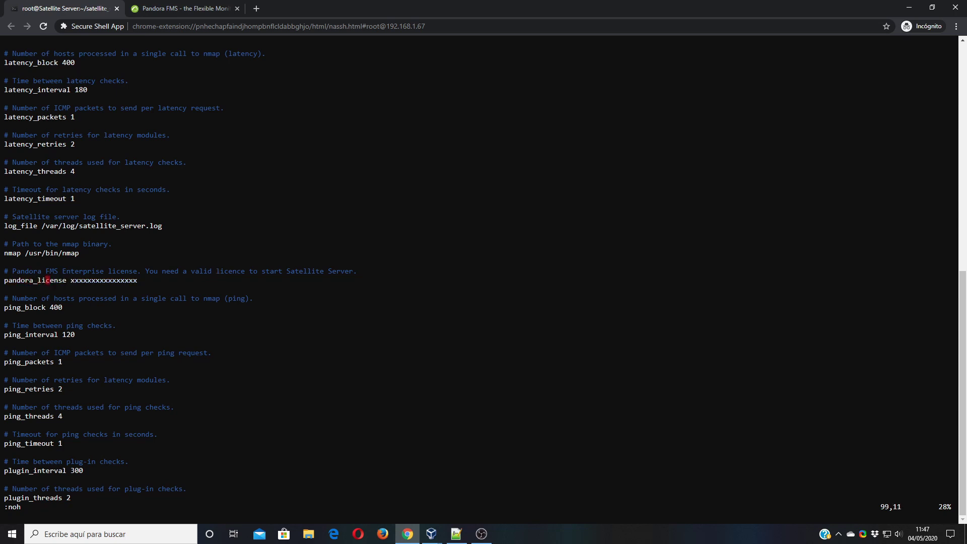
key(l)
key(shift+d)
Step: Copy the customer key from the Pandora FMS console's license page and paste it as the pandora_license value in vim
key(a)
click(191, 10)
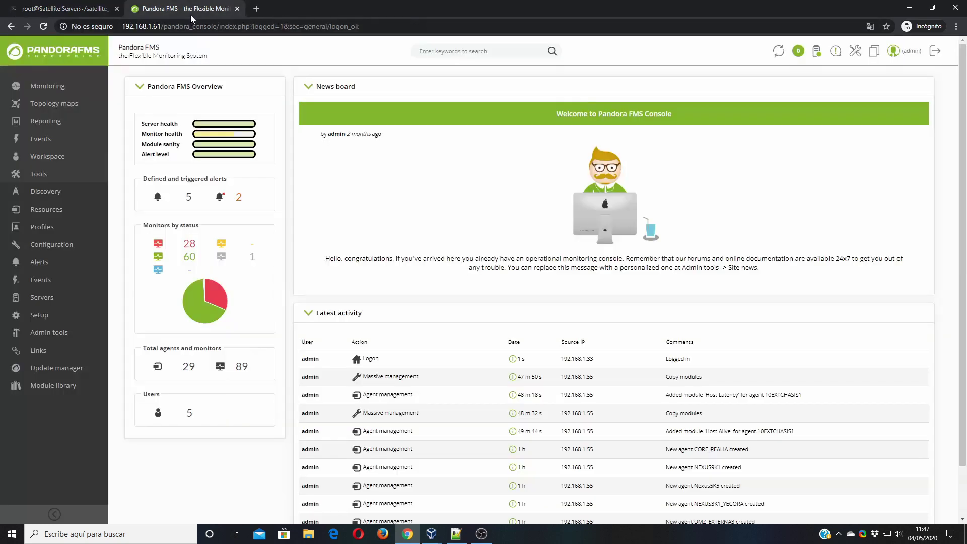
mouse_move(48, 317)
mouse_move(146, 286)
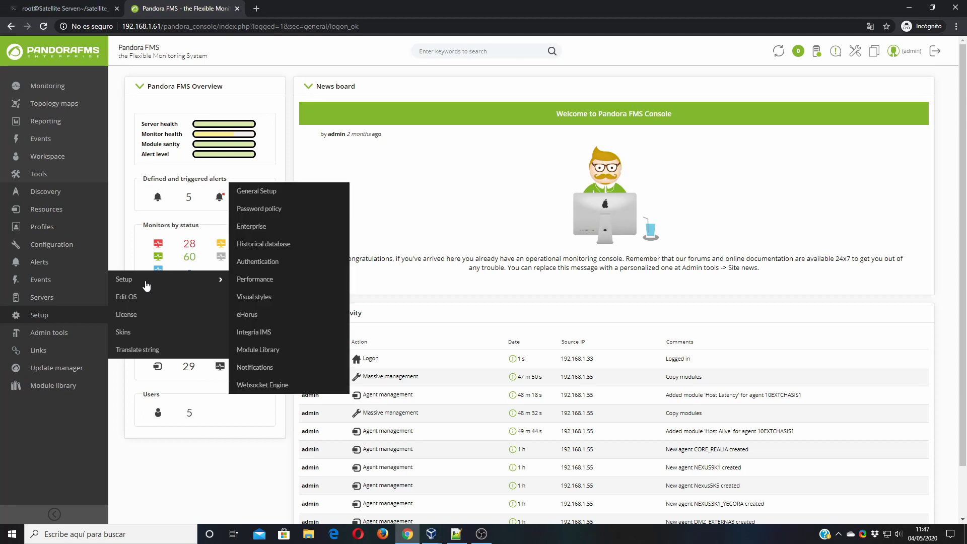
click(136, 316)
double_click(445, 123)
right_click(444, 123)
click(464, 164)
click(77, 9)
key(ctrl+shift+v)
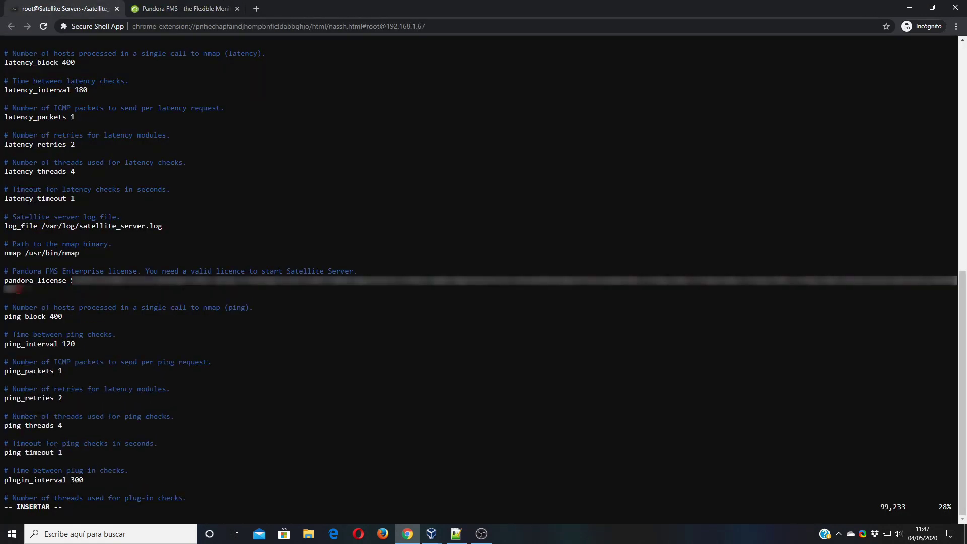
Step: Set server_ip to 192.168.1.61 in the configuration file, then save it and quit vim
key(Escape)
text(/server_ip)
key(Return)
text(:noh)
key(Return)
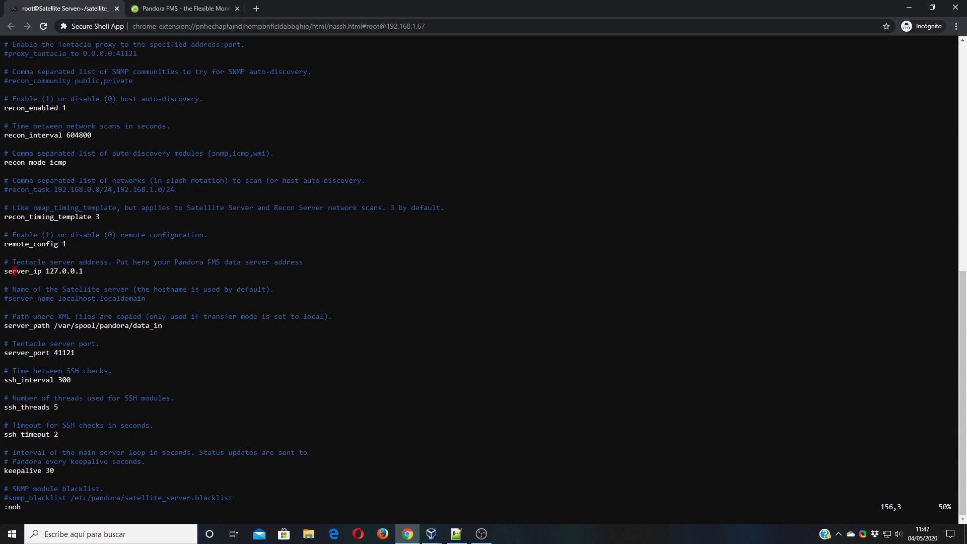
key(Right)
key(Right)
key(Right)
key(d)
key(w)
key(shift+d)
text(a192.168.1.61)
key(Escape)
text(:wq)
key(Return)
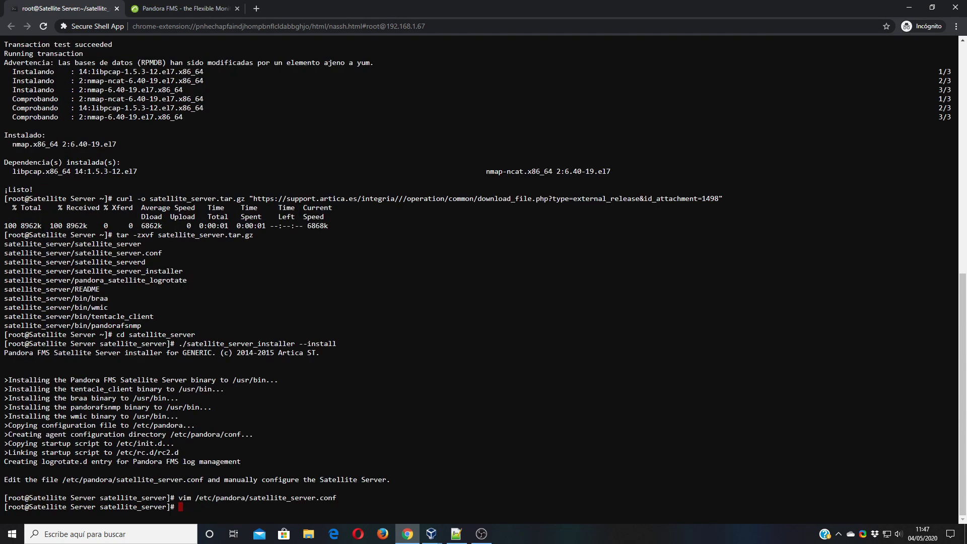
Step: Start the Satellite Server with the /etc/init.d/satellite_serverd script
text(/etc/init.d/)
text(sate)
key(Tab)
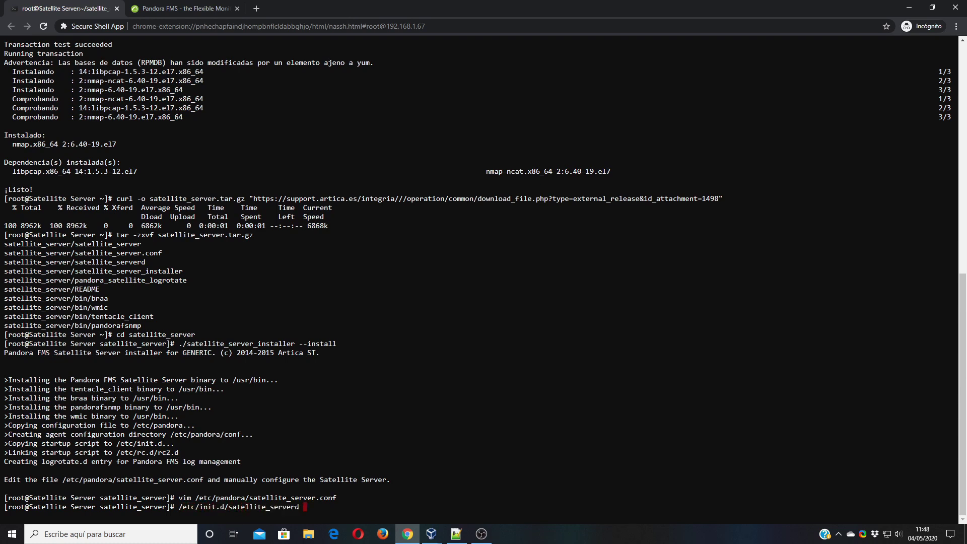
text(start)
key(Return)
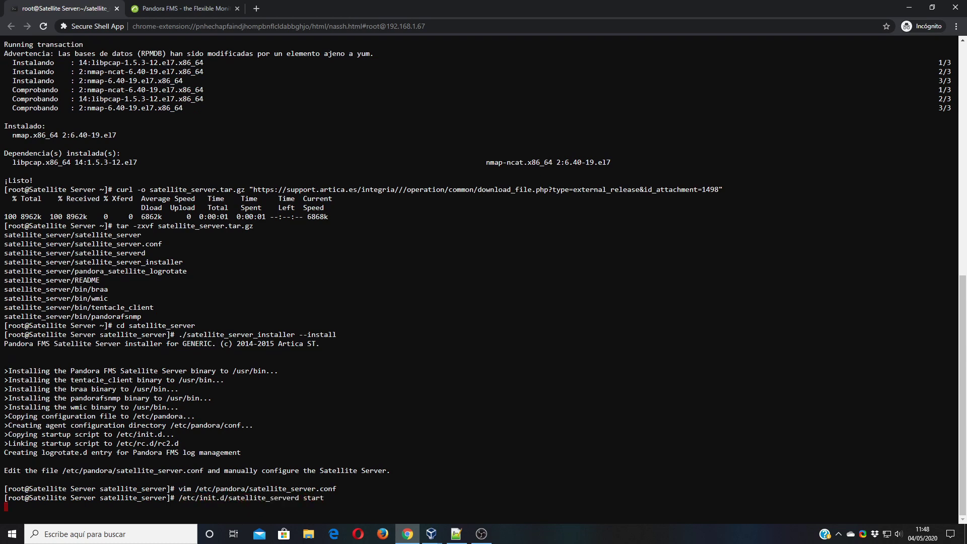
Step: Reopen /etc/pandora/satellite_server.conf to check the remote_config and server_ip settings, and quit without editing
key(Up)
key(Up)
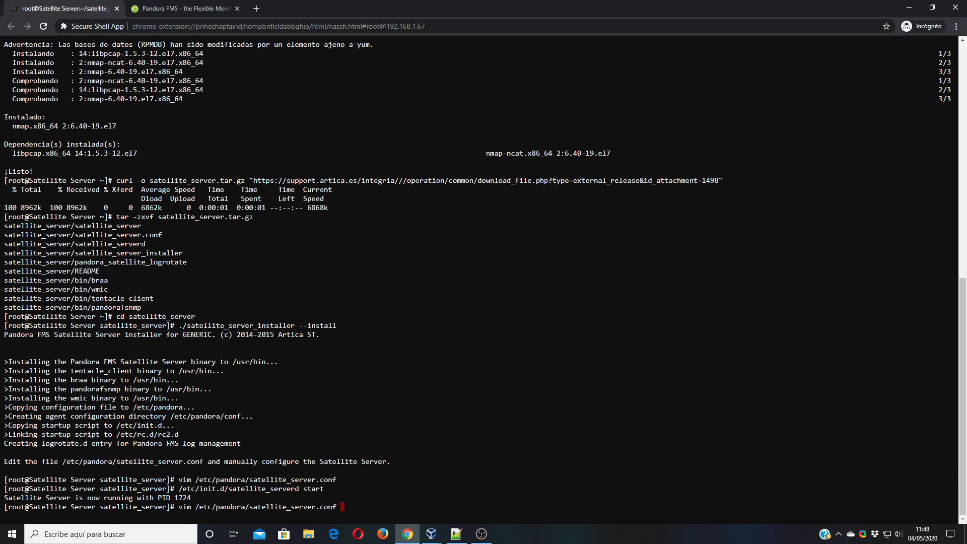
key(Return)
key(Right)
key(Right)
key(Right)
key(Right)
key(Right)
key(Right)
key(Right)
key(Right)
key(Right)
key(Right)
key(Right)
key(Right)
key(Right)
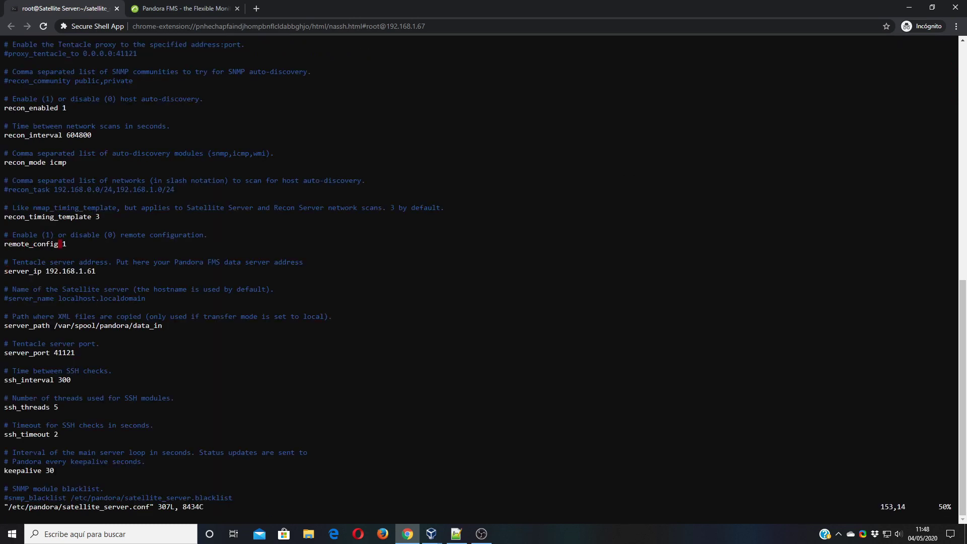
key(Down)
text(:q)
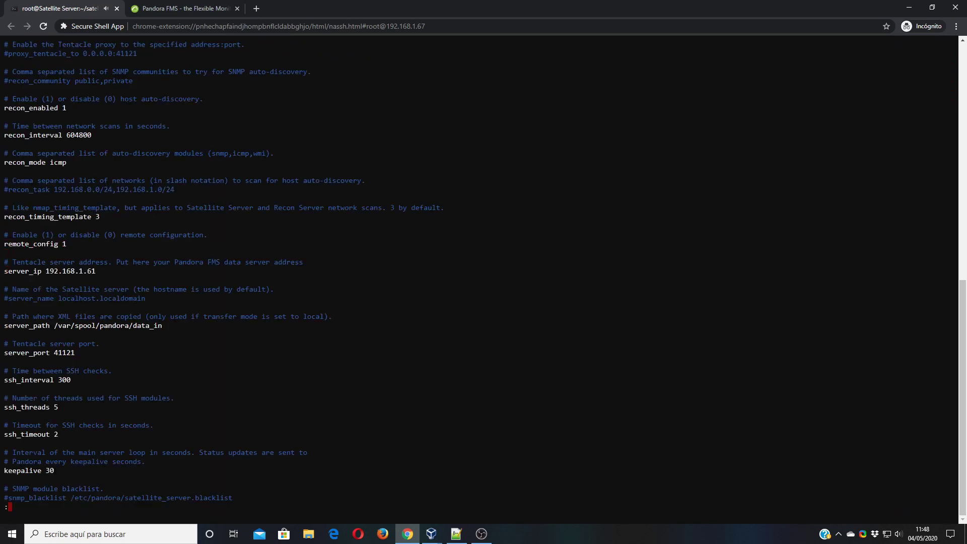
key(Return)
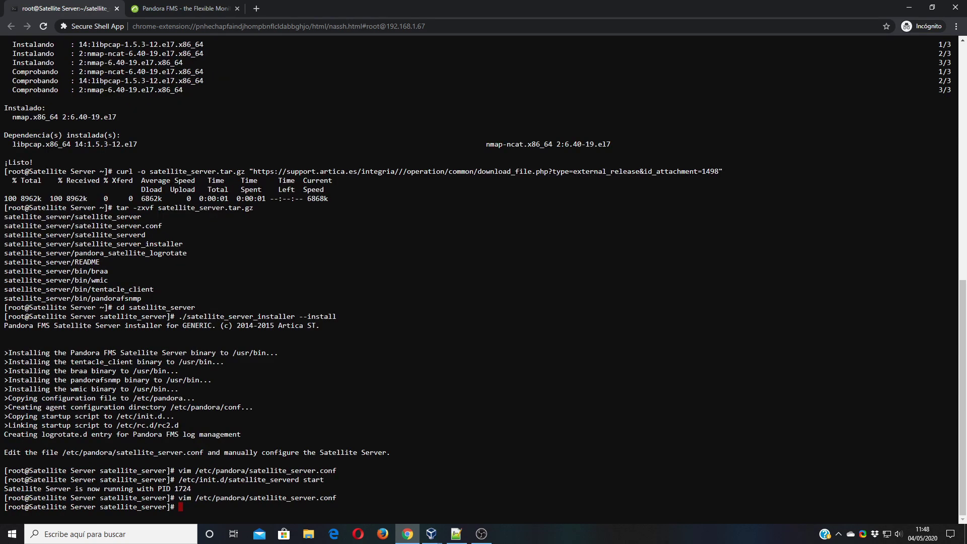
Step: Display the last 50 lines of the Satellite Server log in /var/log
text(tail -50 /var/log/sa)
key(Tab)
key(Return)
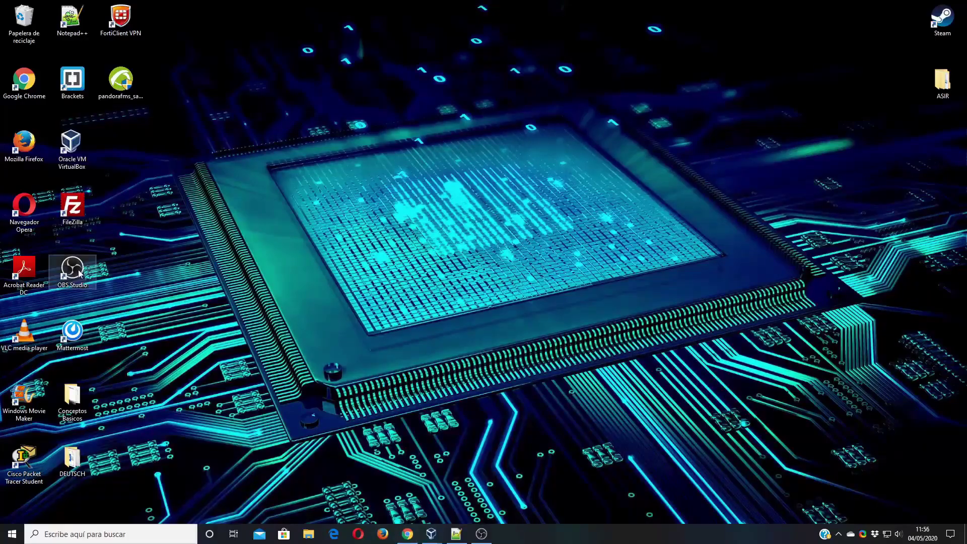
Step: Launch the Windows Satellite Server 7.0NG.739 installer from the desktop and install into C:\Program Files (x86)\PandoraFMS\Satellite_Server
double_click(121, 80)
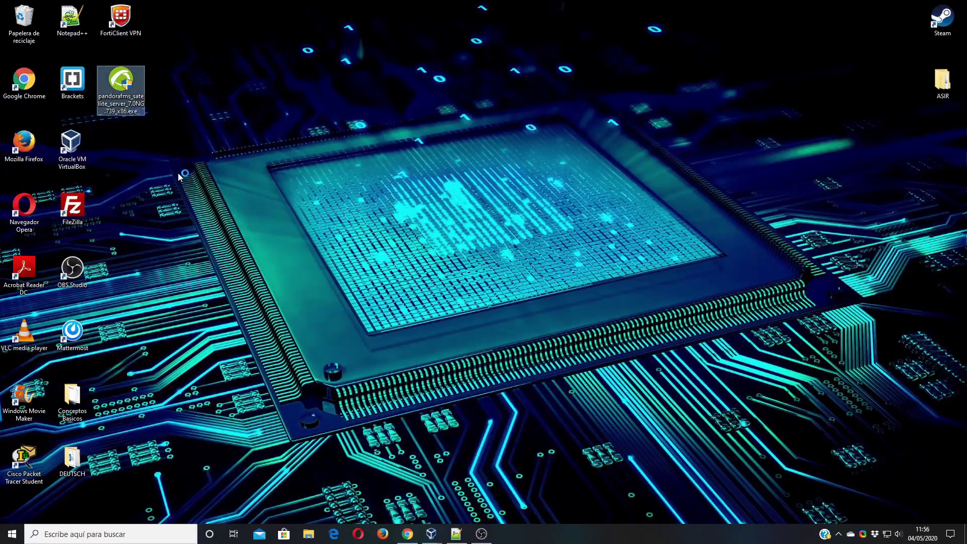
click(476, 273)
click(477, 282)
click(486, 290)
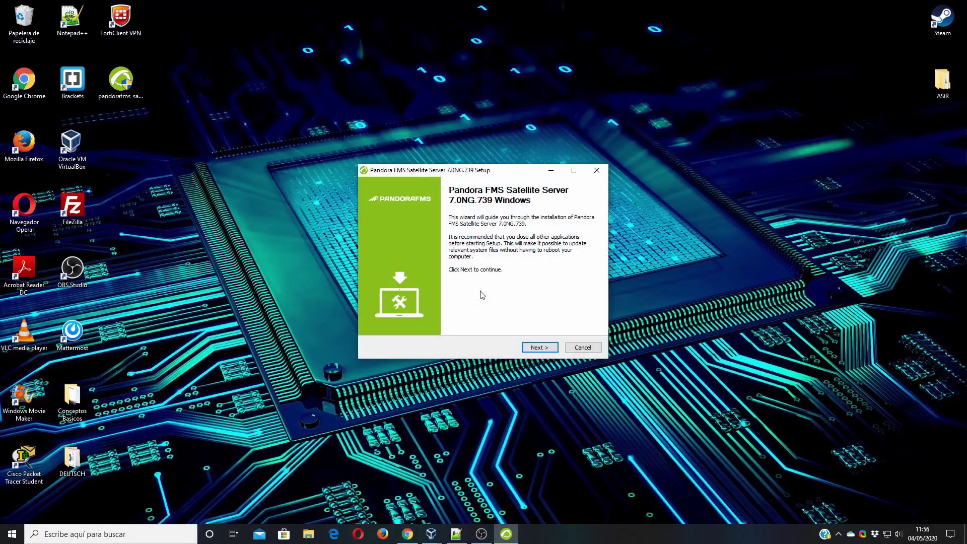
click(537, 347)
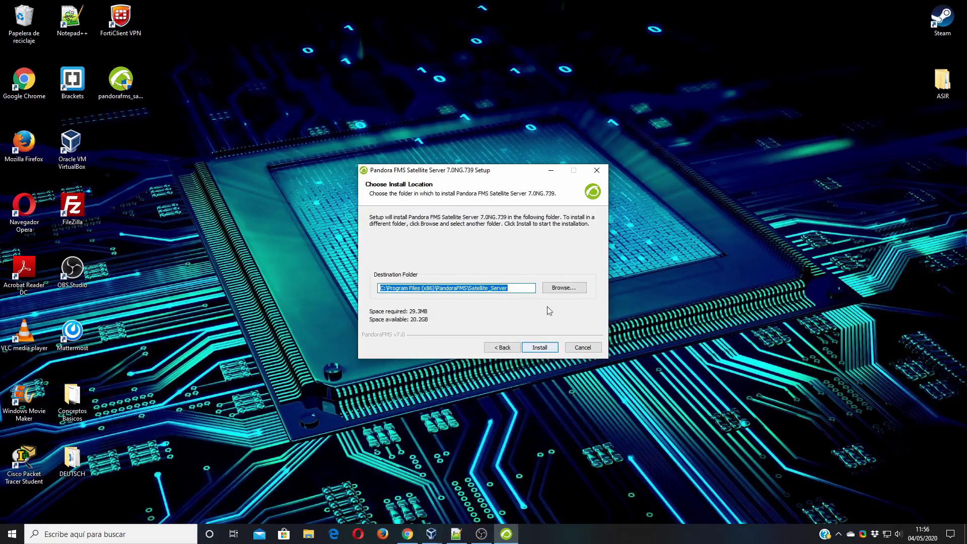
click(533, 347)
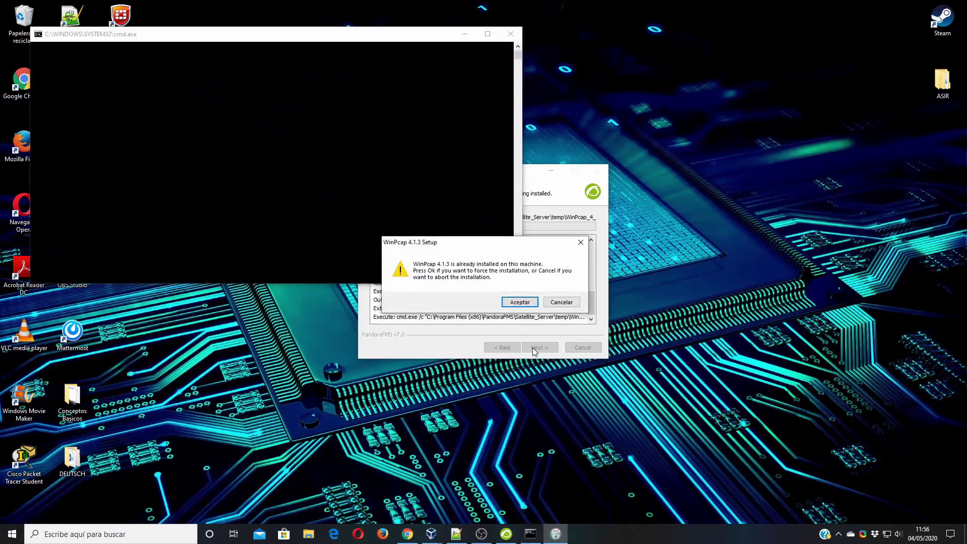
Step: Force the WinPcap 4.1.3 installation, accepting its license and keeping automatic driver start at boot, and finish its wizard
click(513, 304)
click(538, 348)
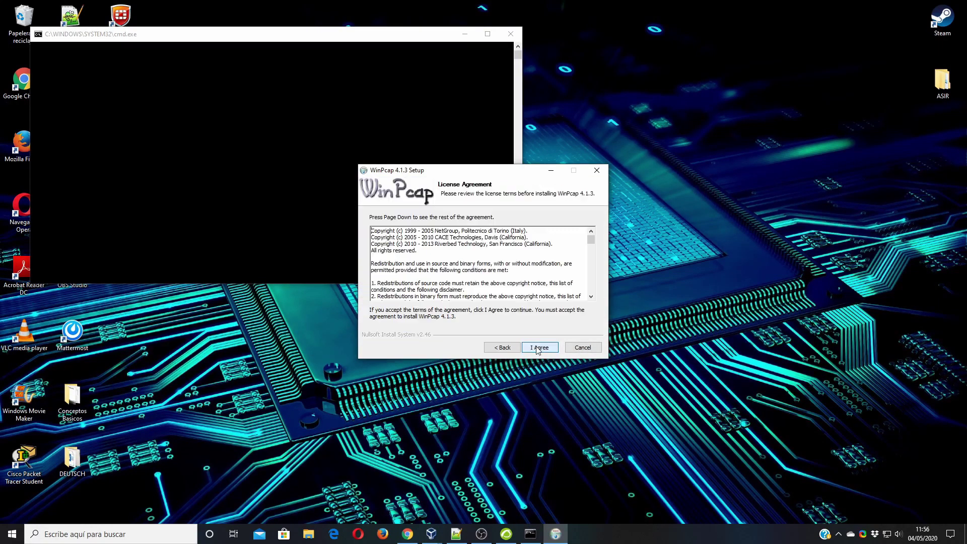
click(538, 348)
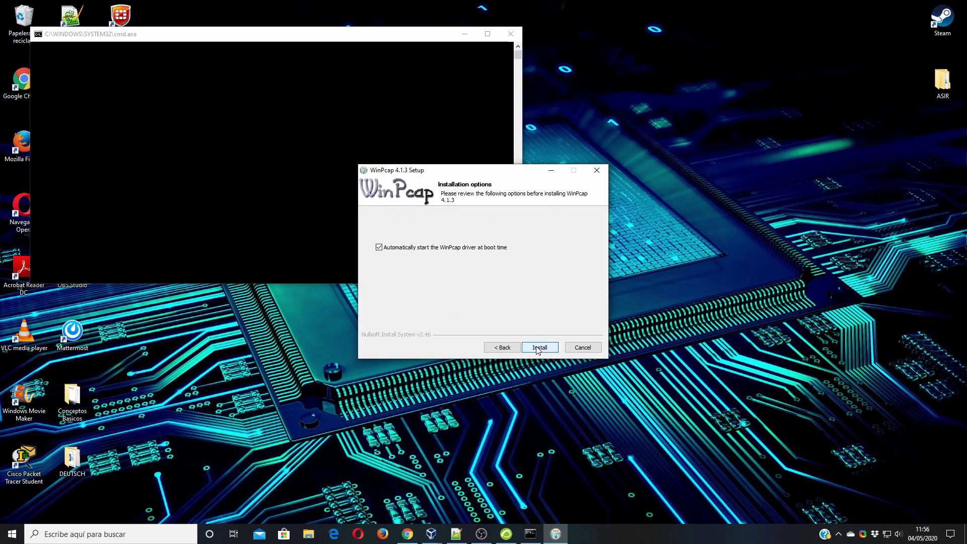
click(535, 347)
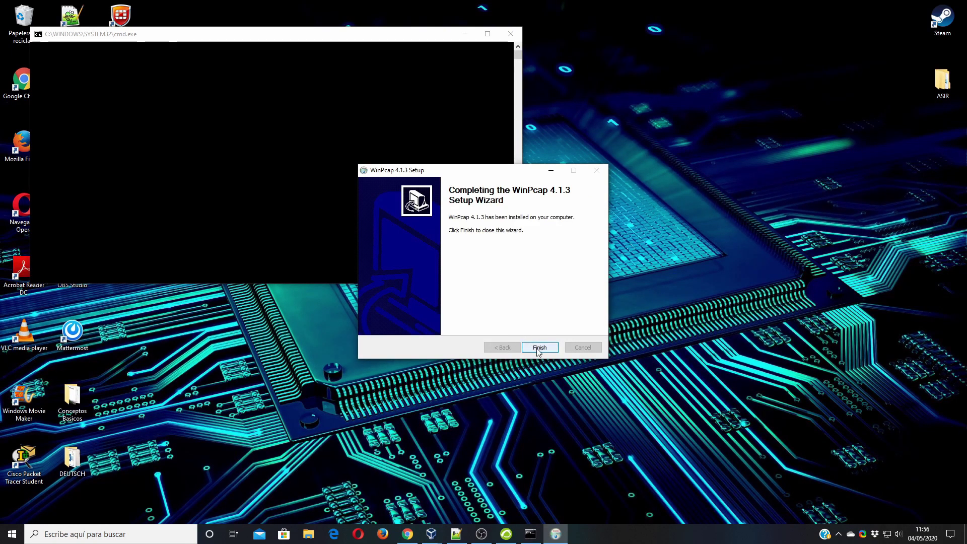
click(539, 347)
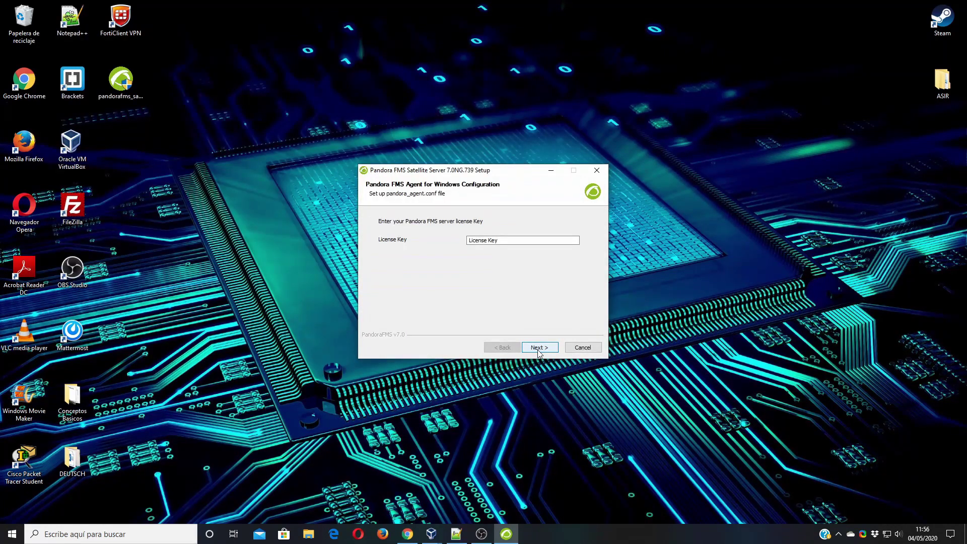
Step: Switch to the Pandora FMS console in Chrome and copy the full customer key from License management
click(407, 534)
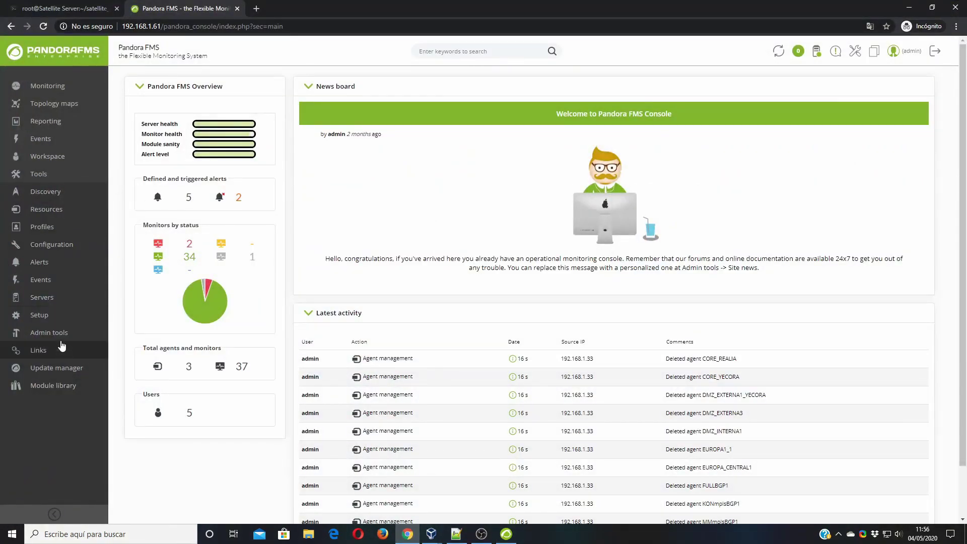
mouse_move(61, 323)
click(143, 316)
drag(472, 158, 415, 112)
right_click(431, 138)
click(453, 175)
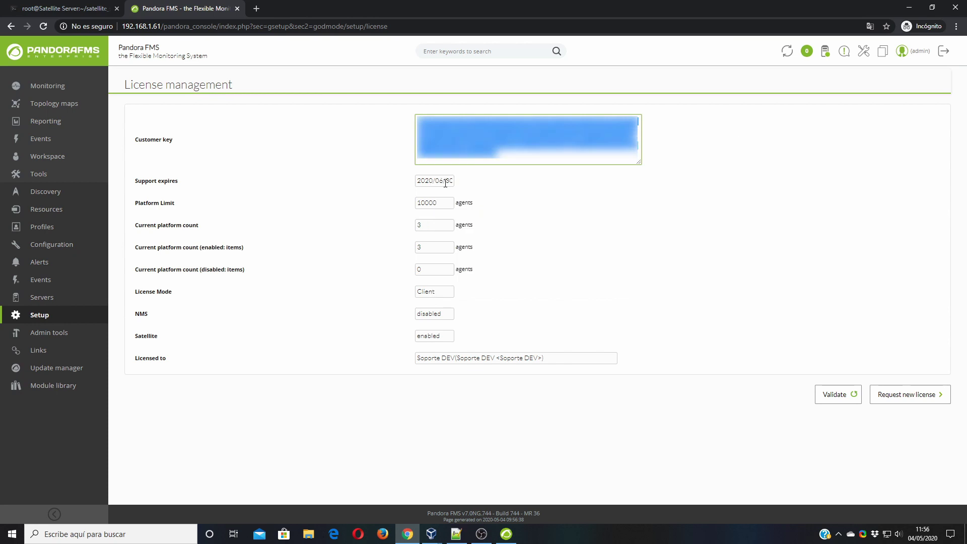
Step: Return to the Satellite Server installer, paste the copied license key into the License Key field and continue to the server address page
click(405, 532)
click(432, 237)
right_click(465, 243)
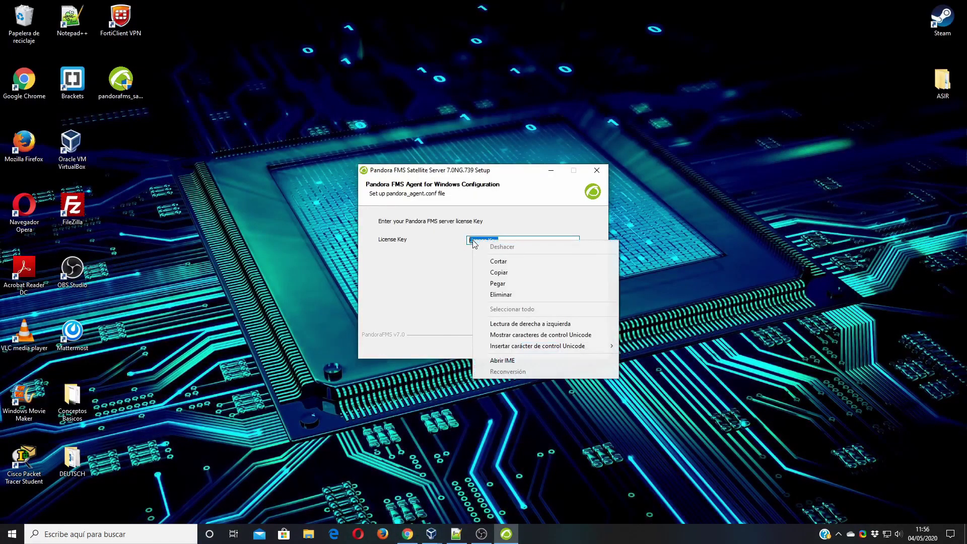
click(498, 285)
click(534, 346)
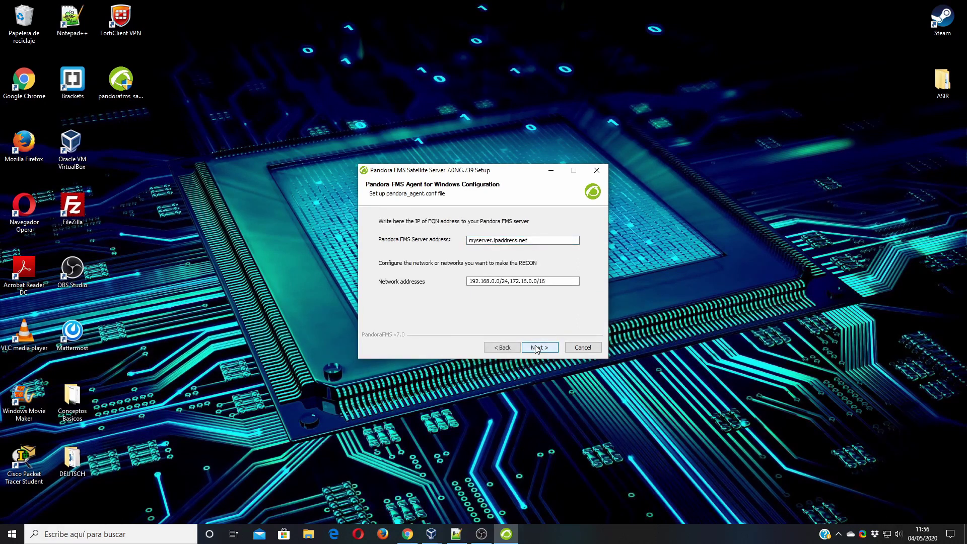
Step: Set the Pandora FMS server address to 192.168.1.61, keep only 192.168.0.0/24 as recon network, and finish setup with running the Satellite Server enabled
double_click(540, 238)
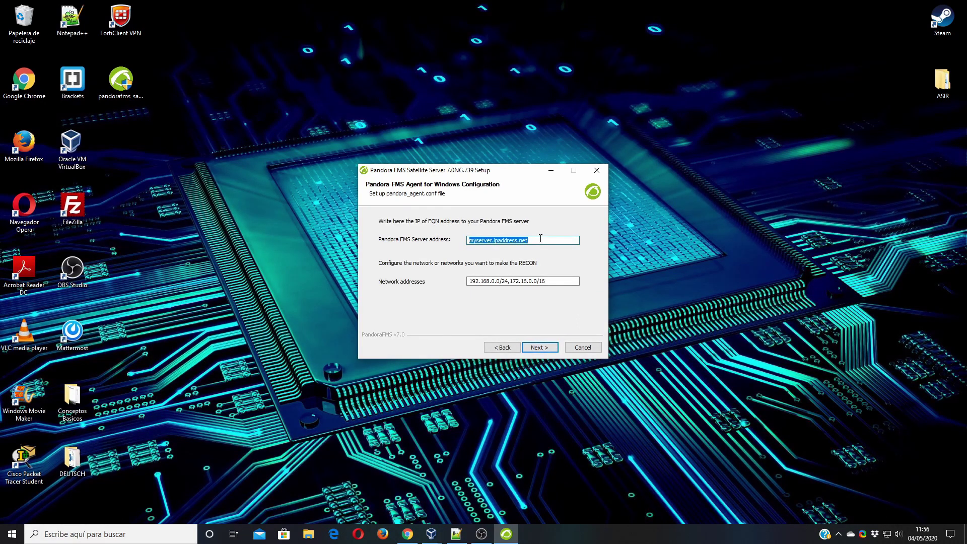
text(192.168.1.61)
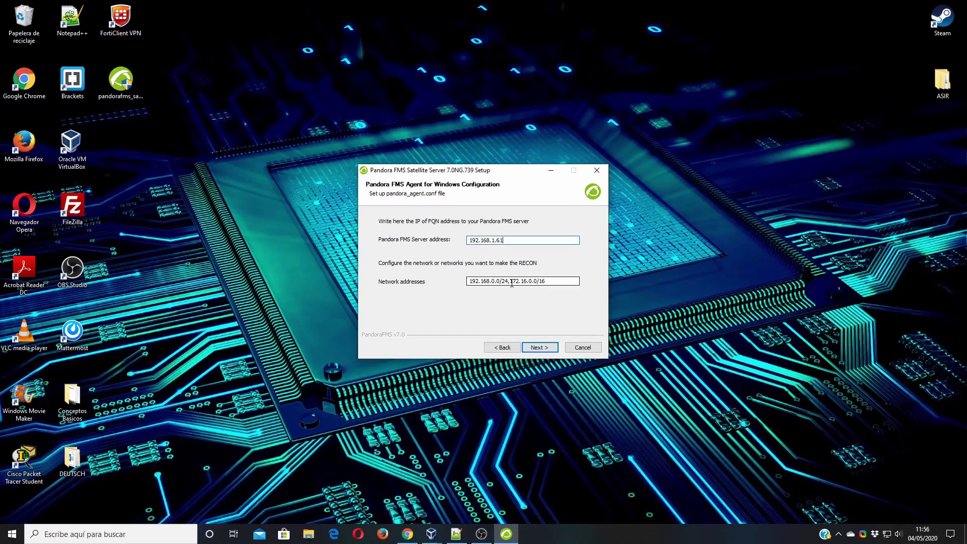
drag(509, 284, 556, 290)
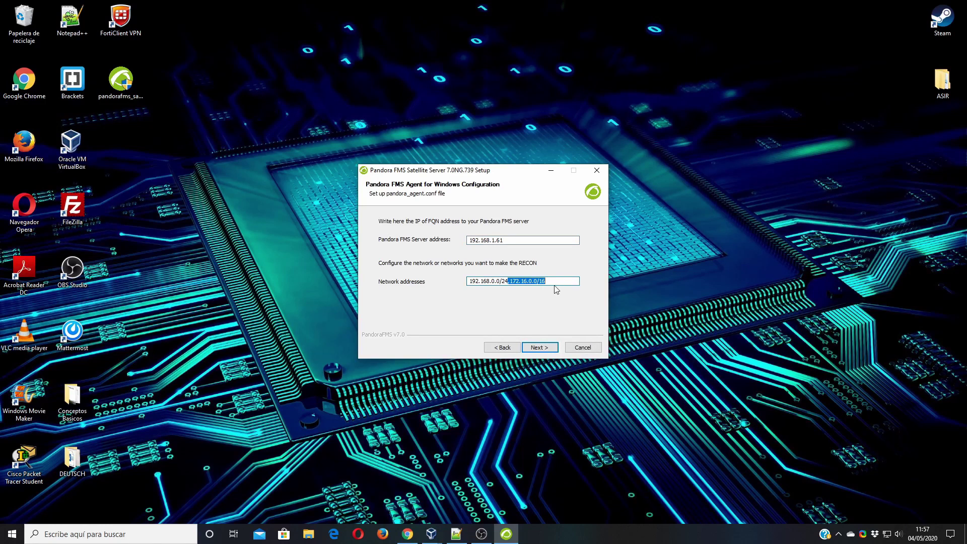
key(BackSpace)
click(535, 348)
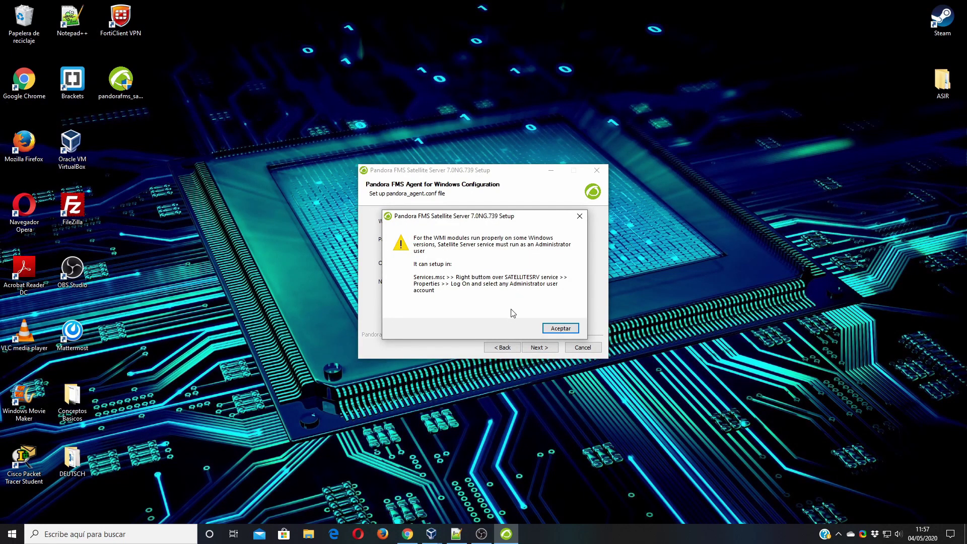
click(553, 328)
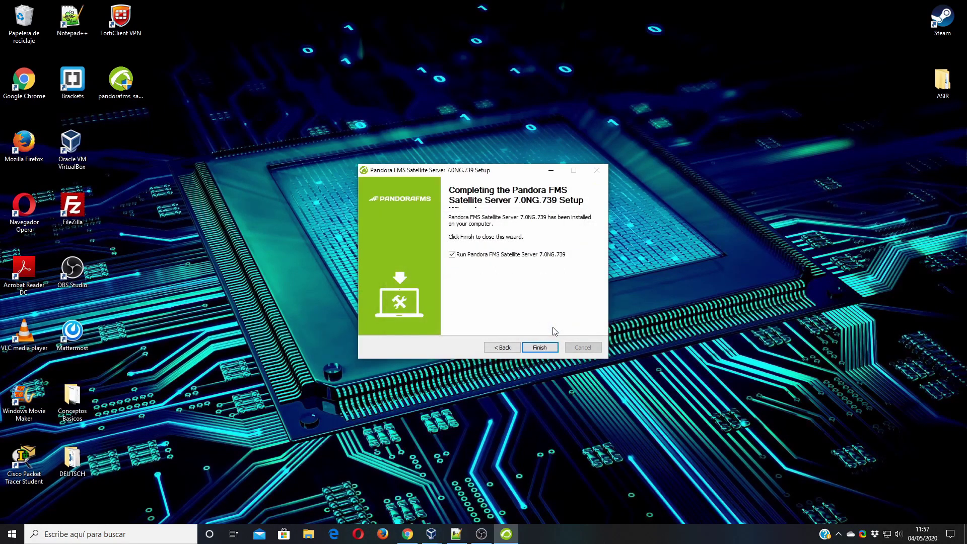
click(537, 347)
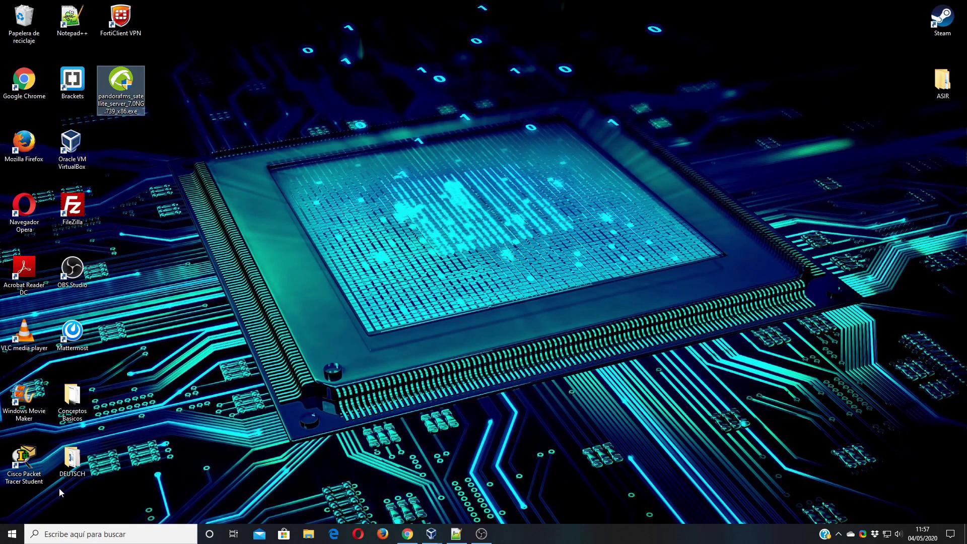
Step: Open Windows Services and restart the Pandora FMS Satellite Server service
click(10, 534)
text(serv)
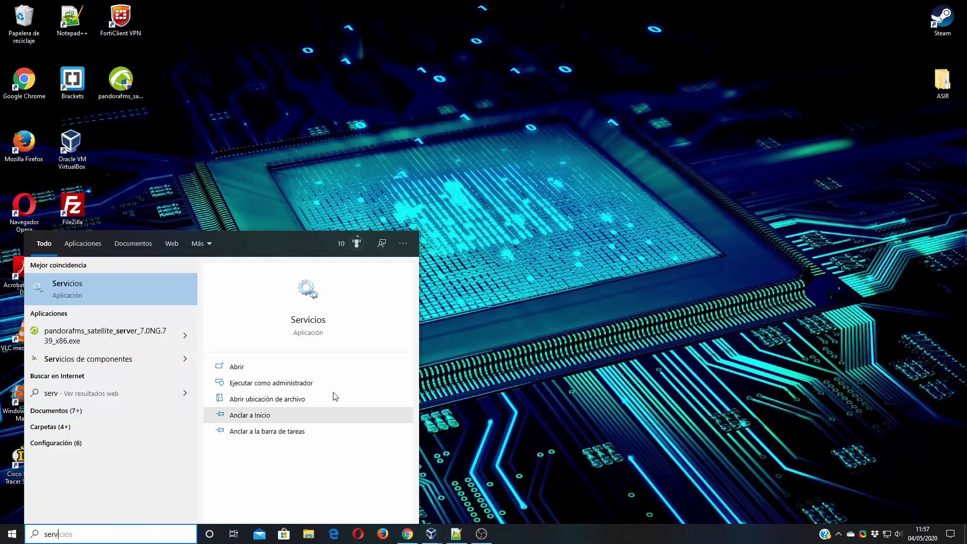
click(58, 291)
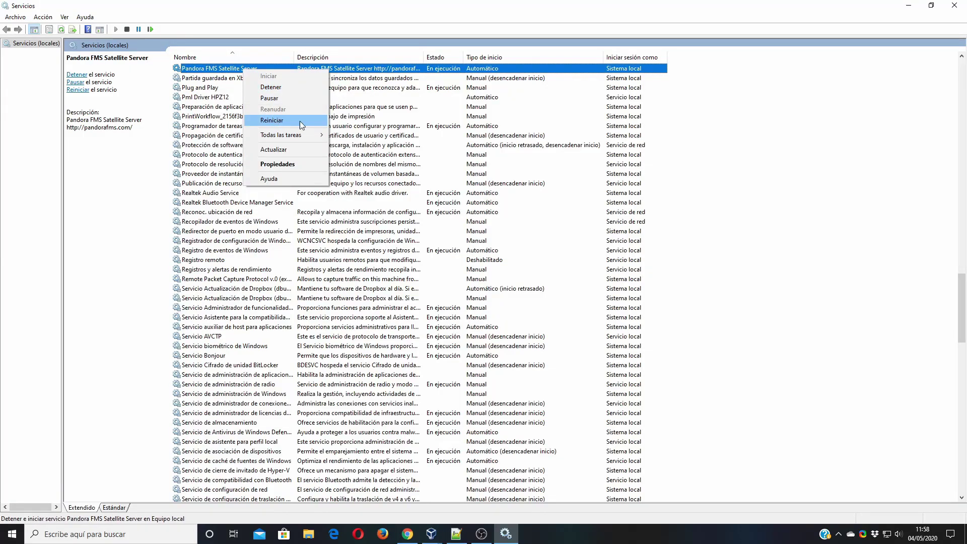
click(307, 124)
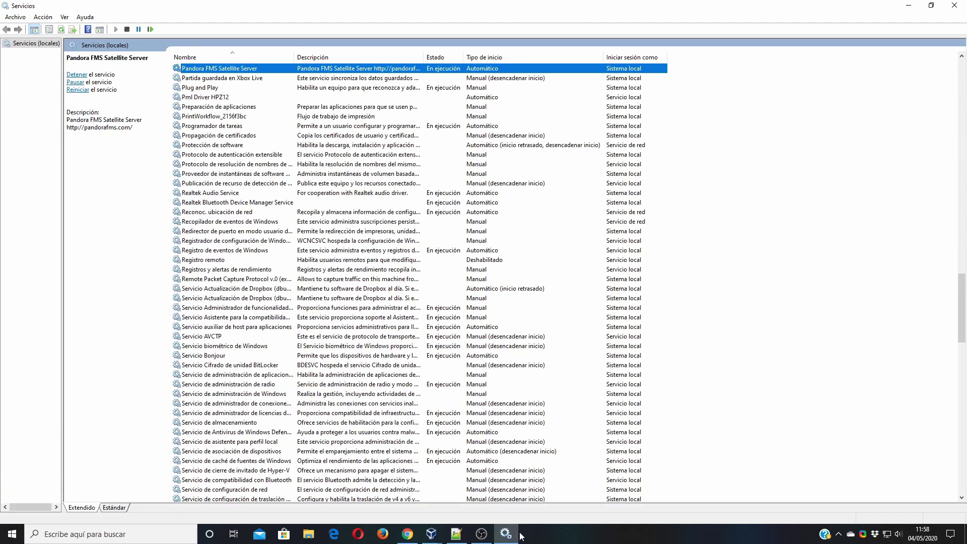
Step: Switch to the Pandora FMS console in Chrome and examine the Satellite Server's remote configuration, including the recon and remote_config parameters
mouse_move(515, 535)
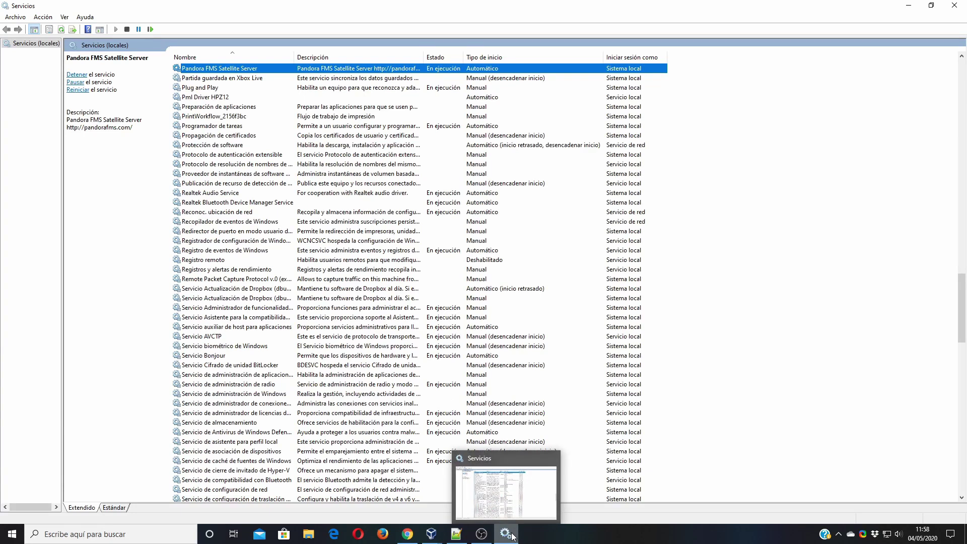
mouse_move(409, 538)
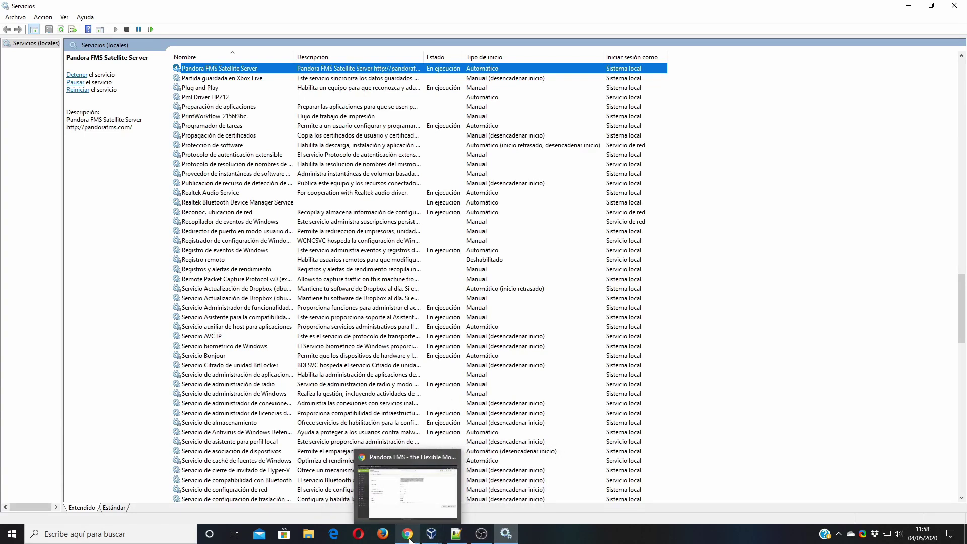
click(404, 514)
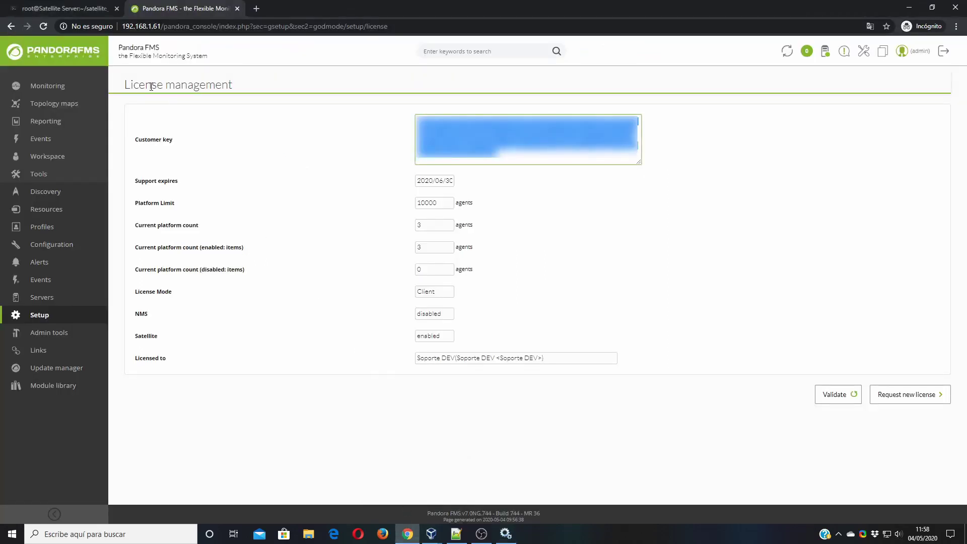
click(824, 54)
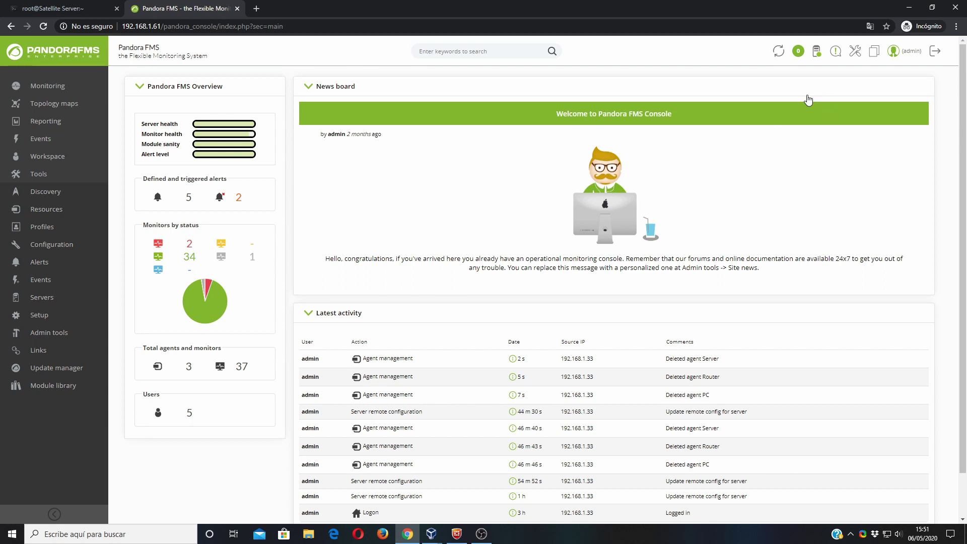
click(817, 54)
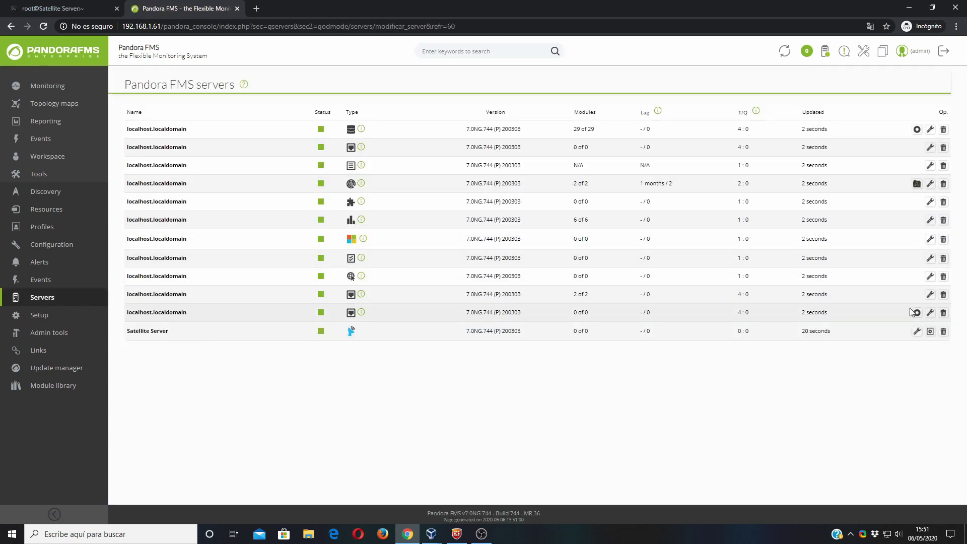
click(929, 332)
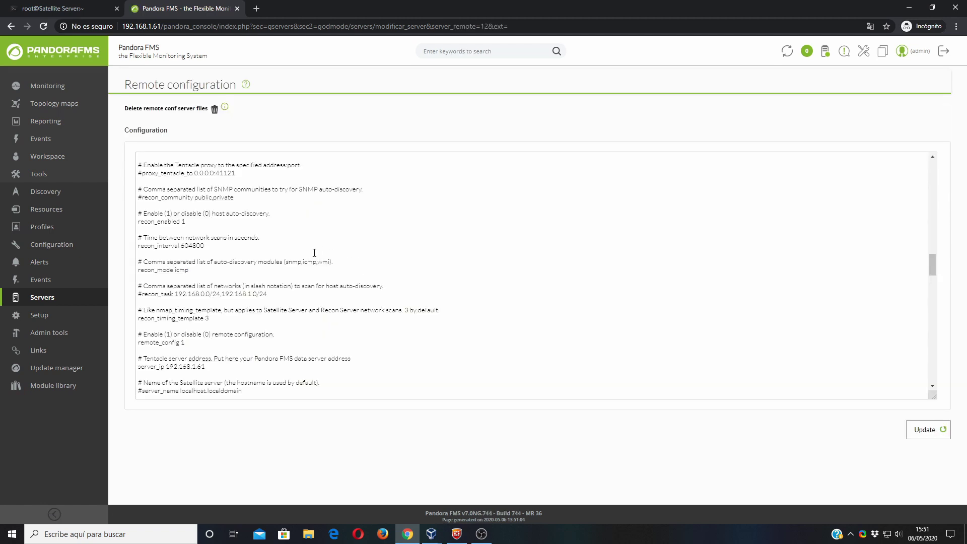
drag(186, 343, 179, 344)
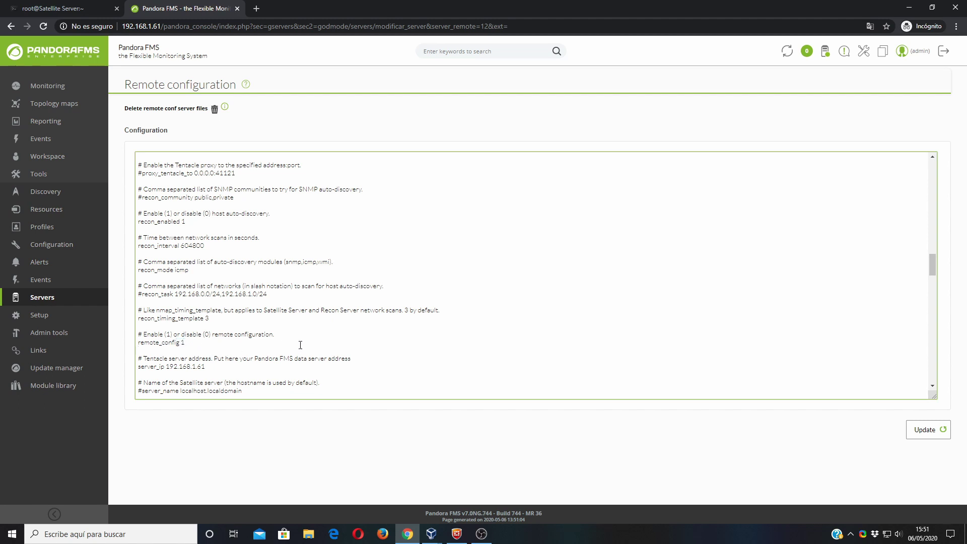
scroll(322, 332, down, 1)
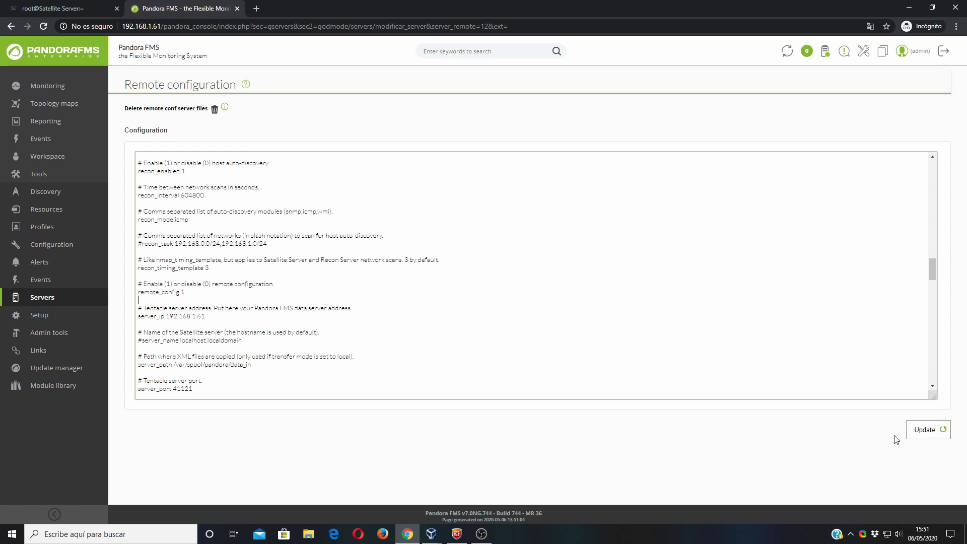
Step: Open the console's agent management list and examine the agents defined in Pandora FMS
click(64, 12)
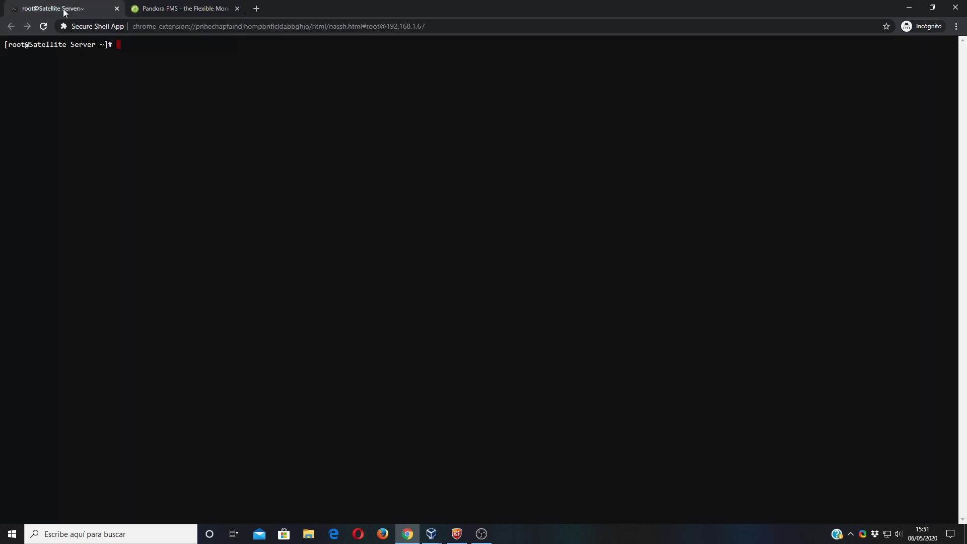
click(176, 7)
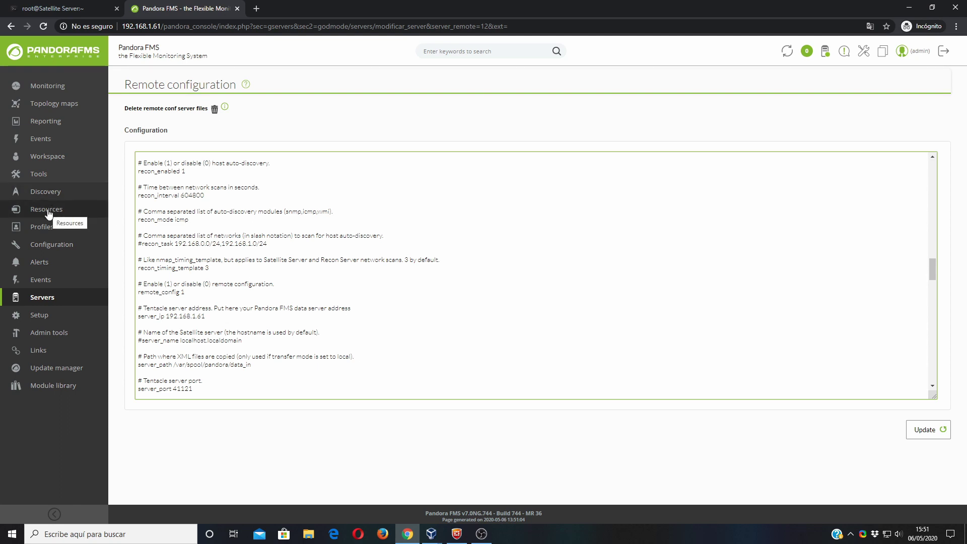
mouse_move(48, 214)
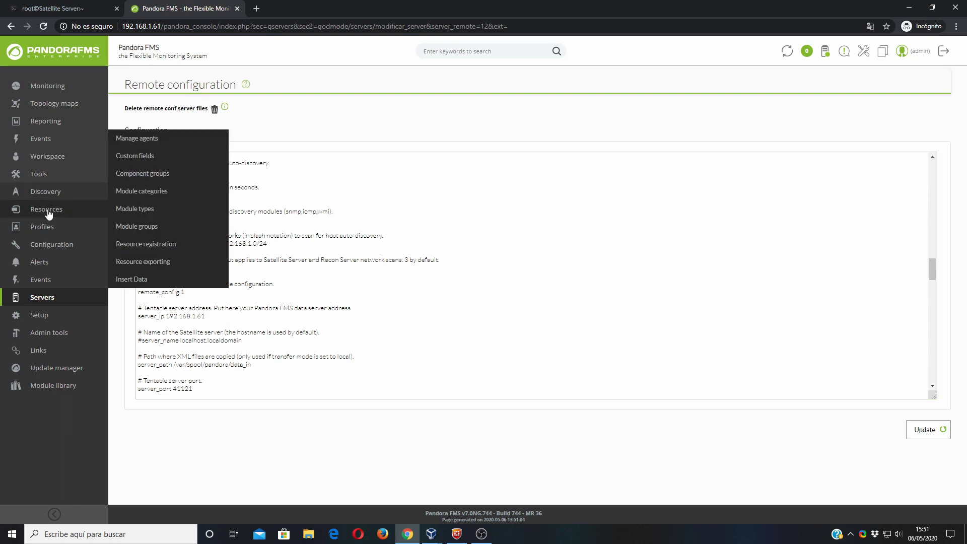
click(162, 140)
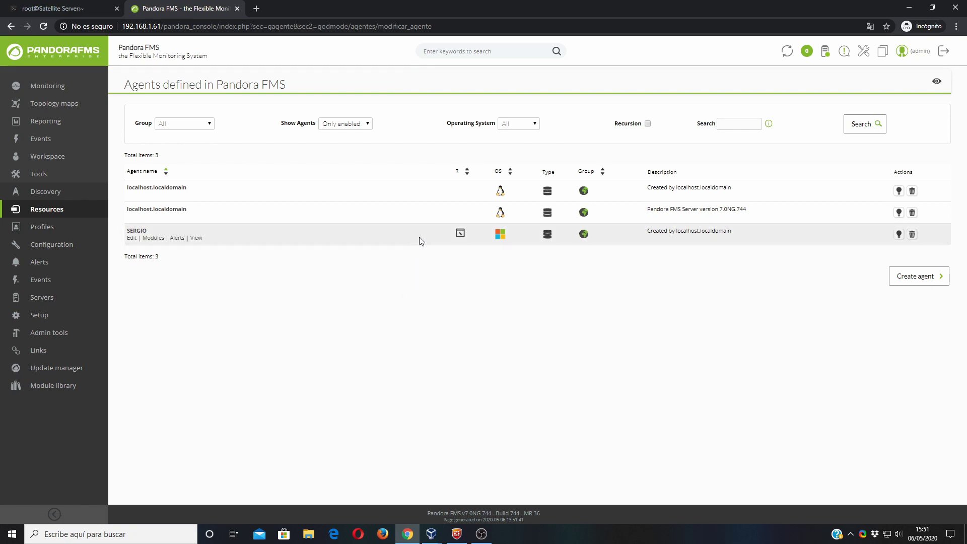
mouse_move(266, 238)
Step: Uncomment the host_file /etc/pandora/satellite_hosts.txt line in the Satellite Server's remote configuration and save the update
click(826, 59)
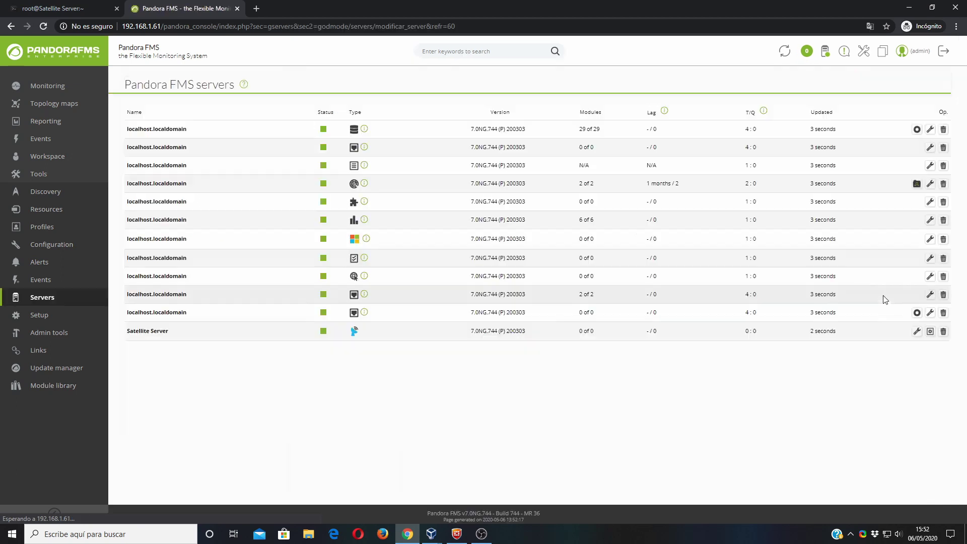
click(930, 332)
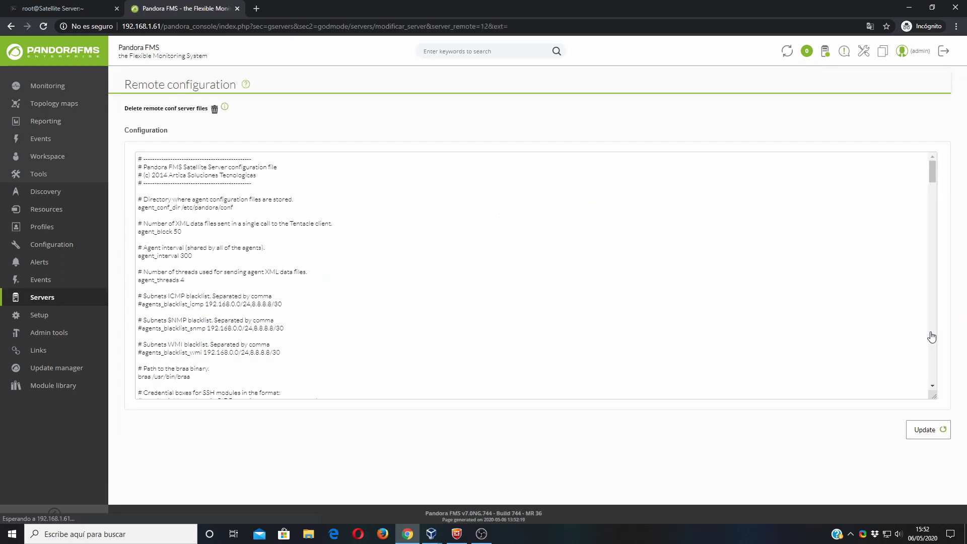
key(ctrl+f)
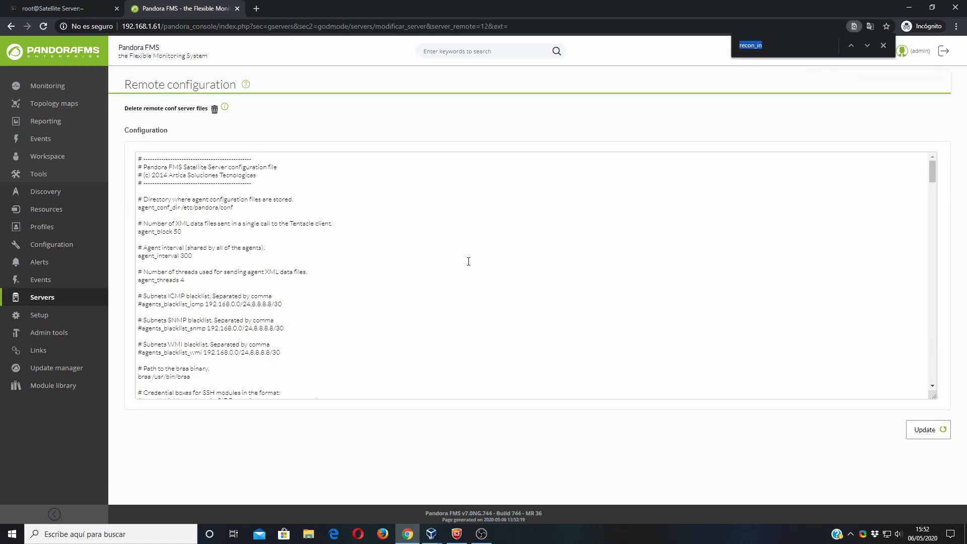
text(hosts)
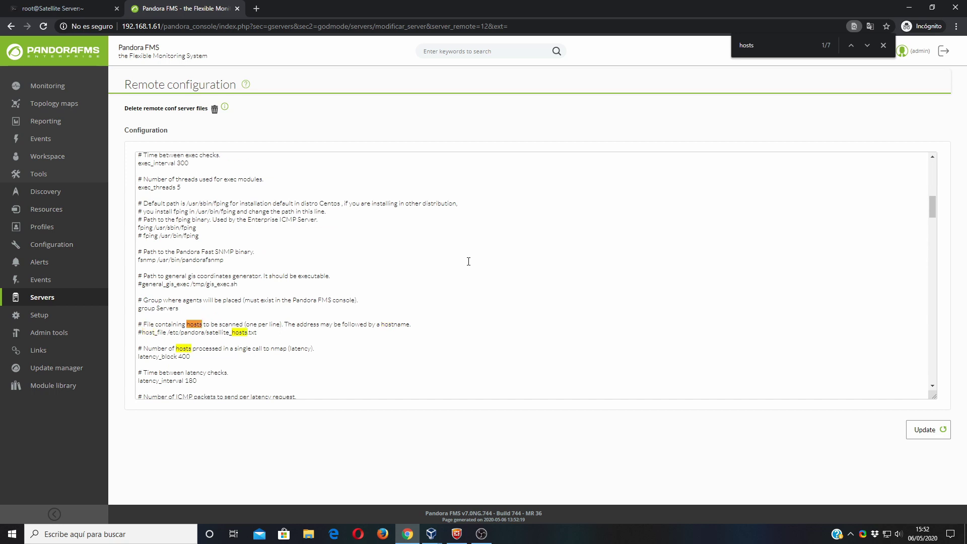
text(.txt)
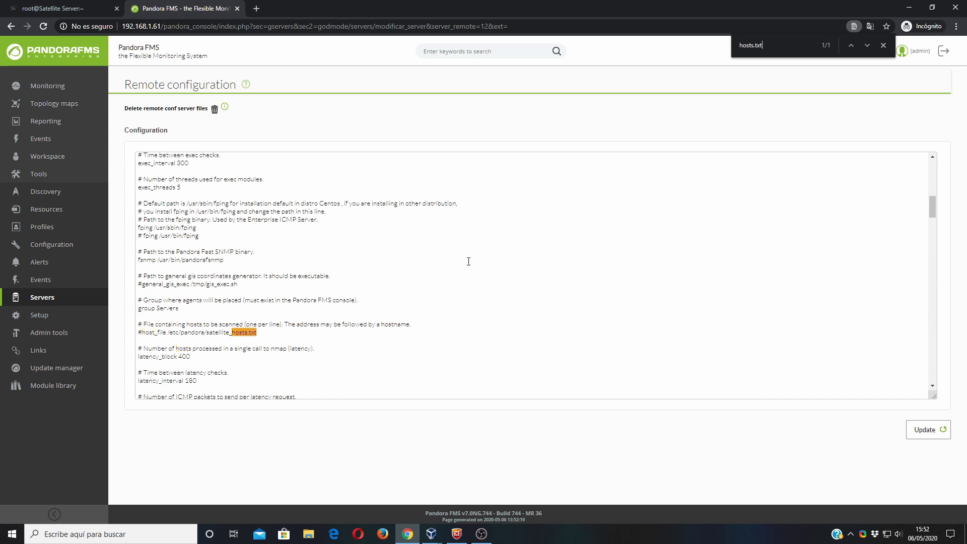
key(Escape)
key(Home)
key(Delete)
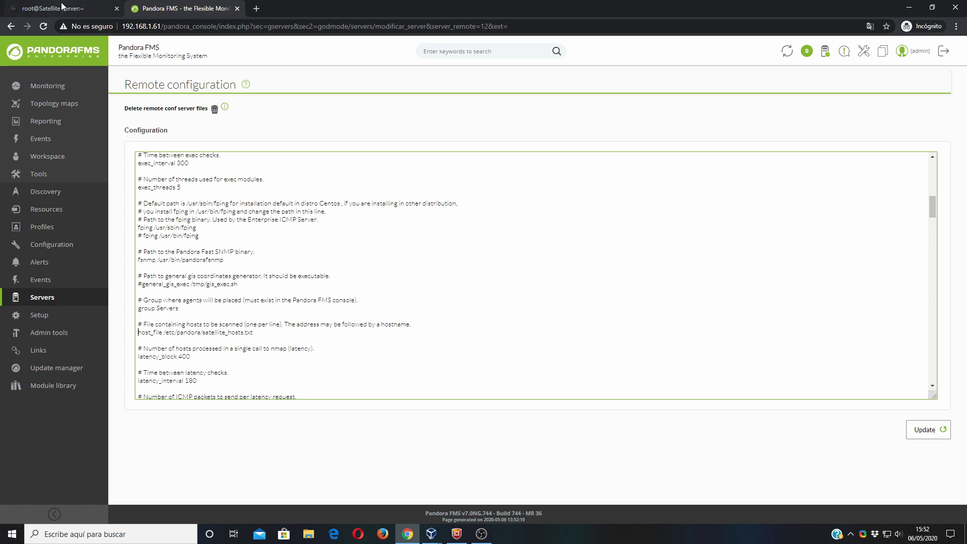
click(934, 433)
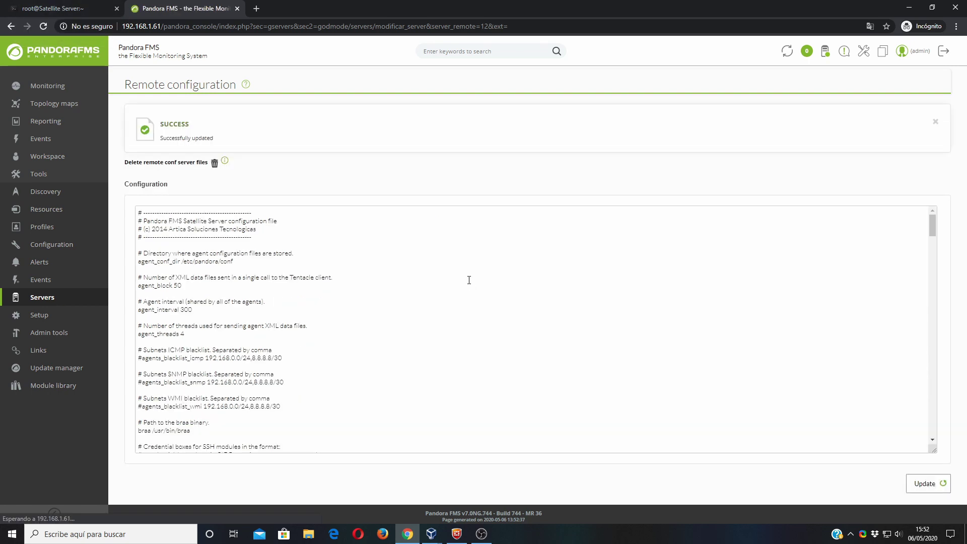
Step: In the Satellite Server shell, create /etc/pandora/satellite_hosts.txt with vim, listing 192.168.1.1 Router, 192.168.1.33 PC and 192.168.1.61 Server, and save it
click(83, 8)
text(vim /etc/pandora/)
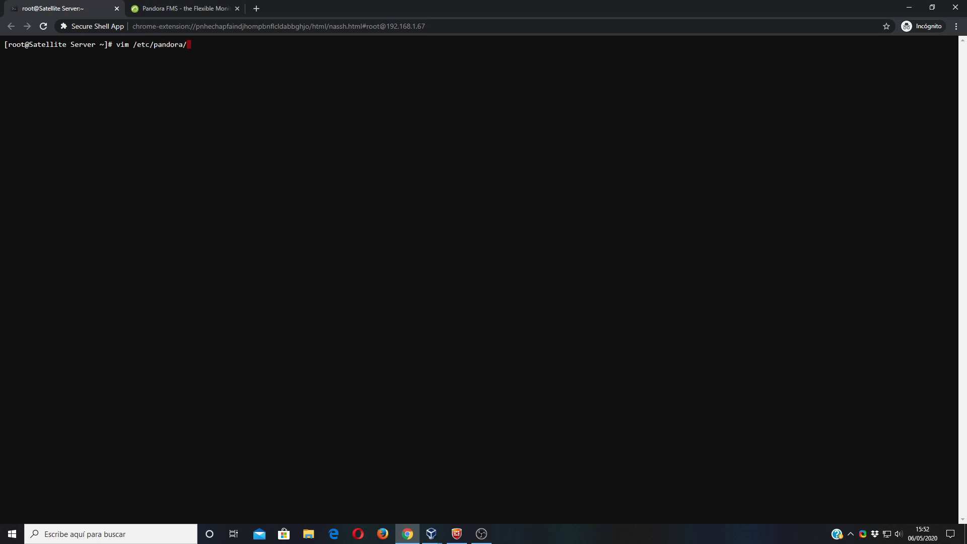
text(satellite_hosts.txt)
key(Return)
text(i192.168.1.1)
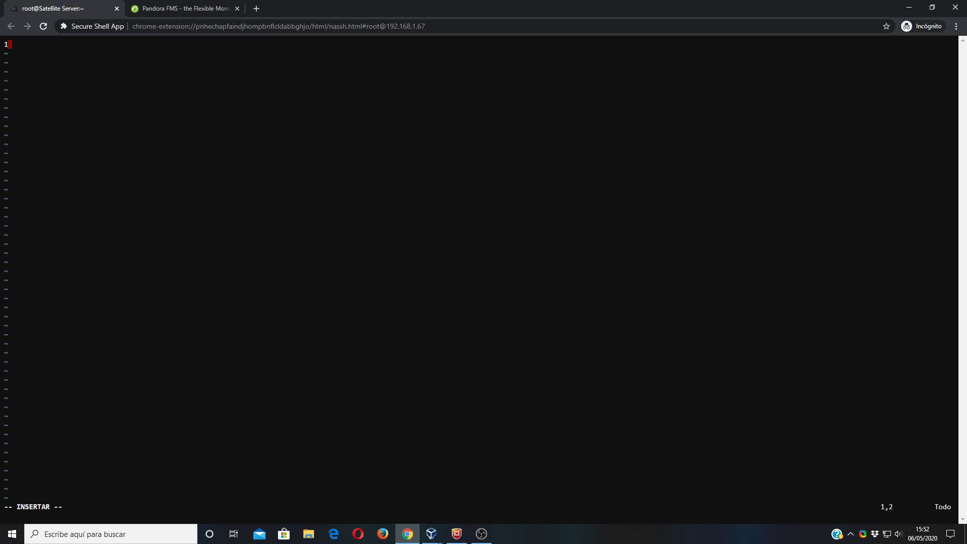
text( Router)
key(Return)
text(192.168.1.33 PC)
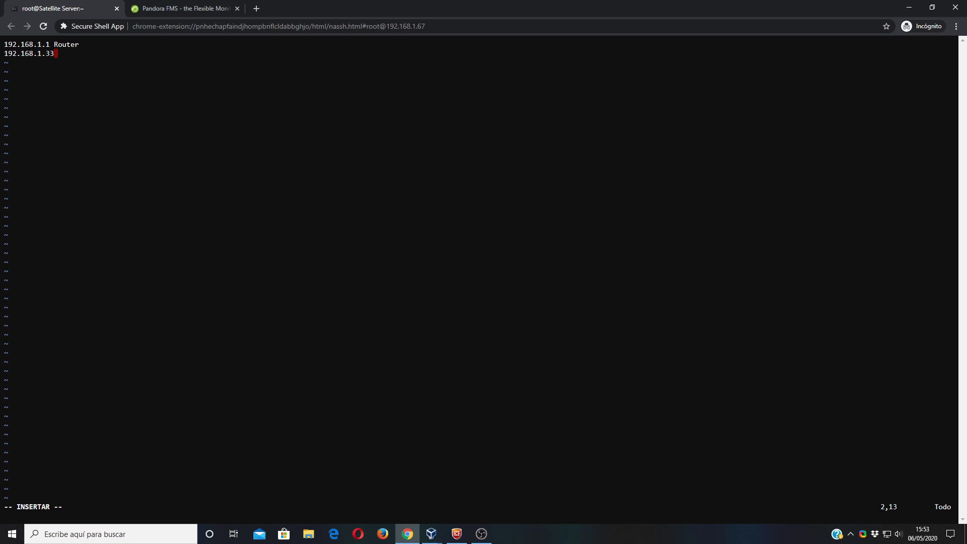
key(Return)
text(192.168.1.61 Server)
key(Escape)
text(:x)
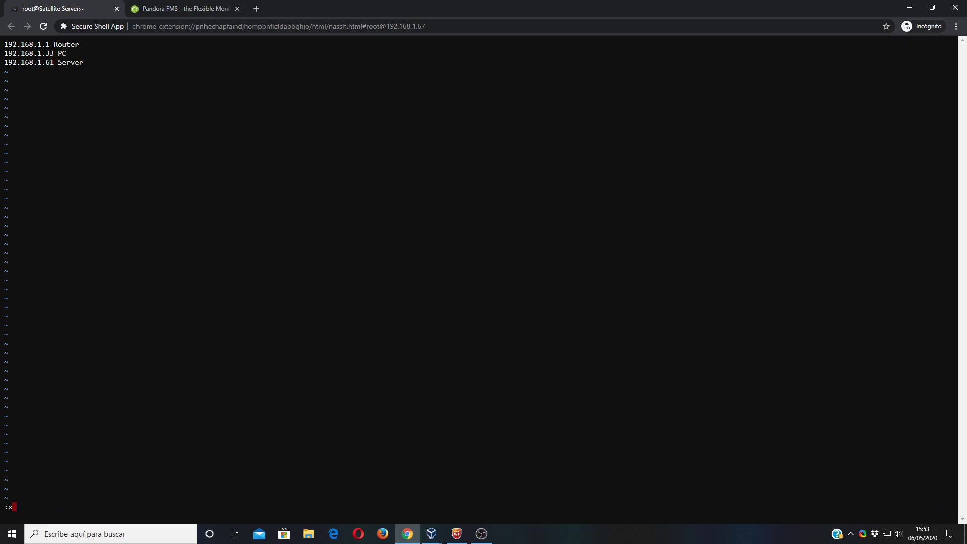
key(Return)
Step: Restart the satellite_server service in the Satellite Server shell with the service command
text(servi)
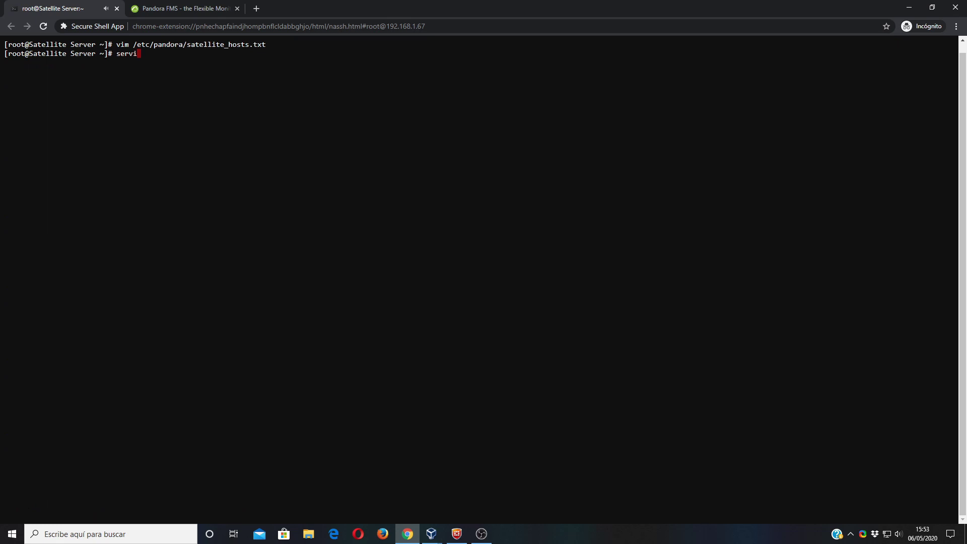
text(ce satellite_server restar)
text(t)
key(Return)
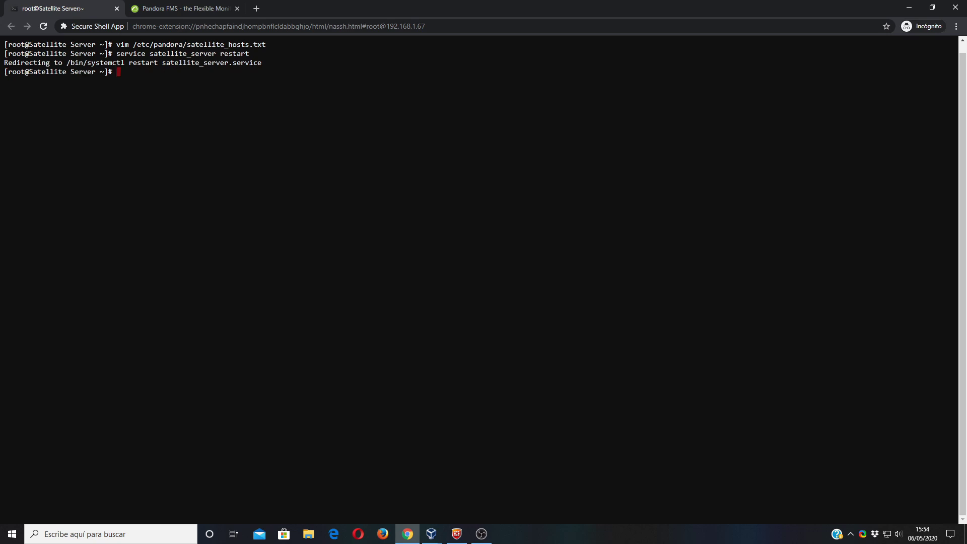
Step: In the Pandora FMS console, open the agent management list and examine the PC agent's remote configuration
click(163, 10)
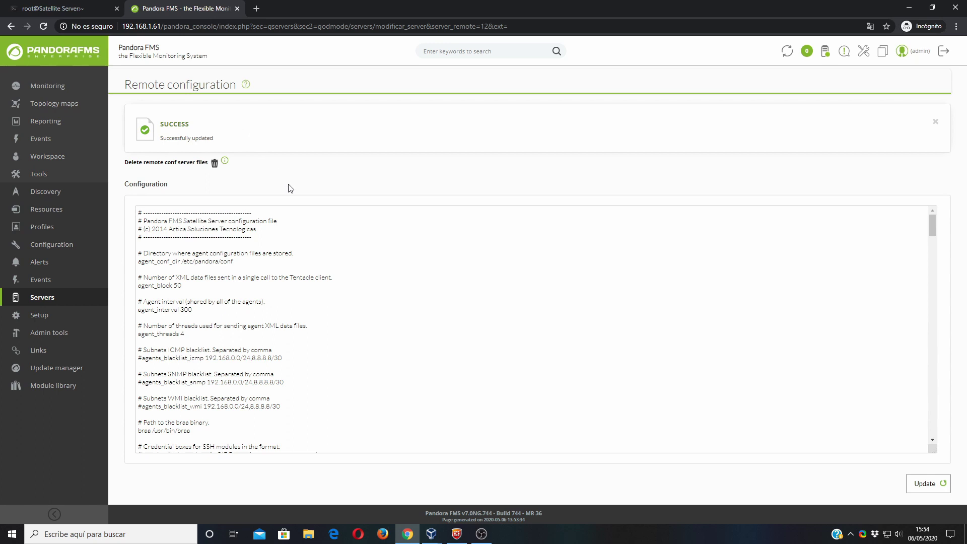
click(68, 52)
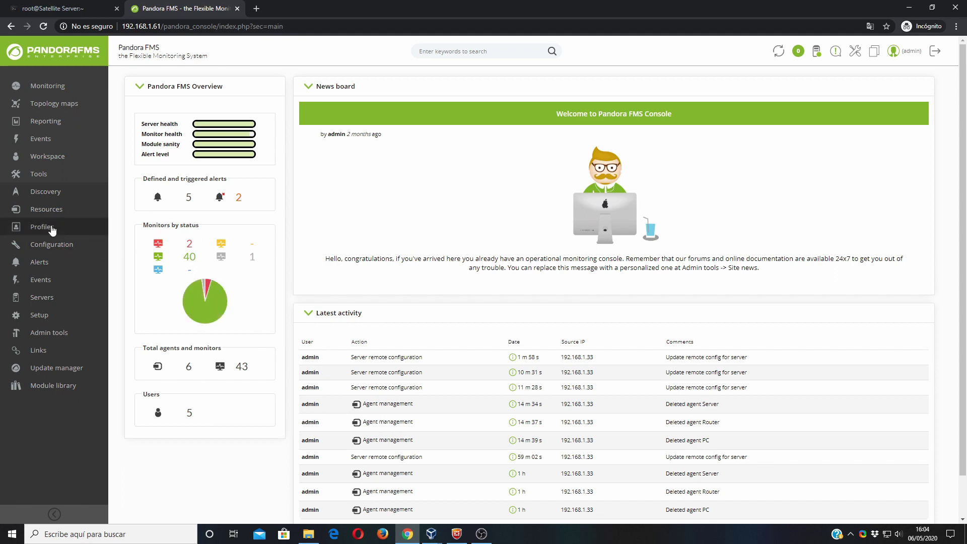
mouse_move(49, 213)
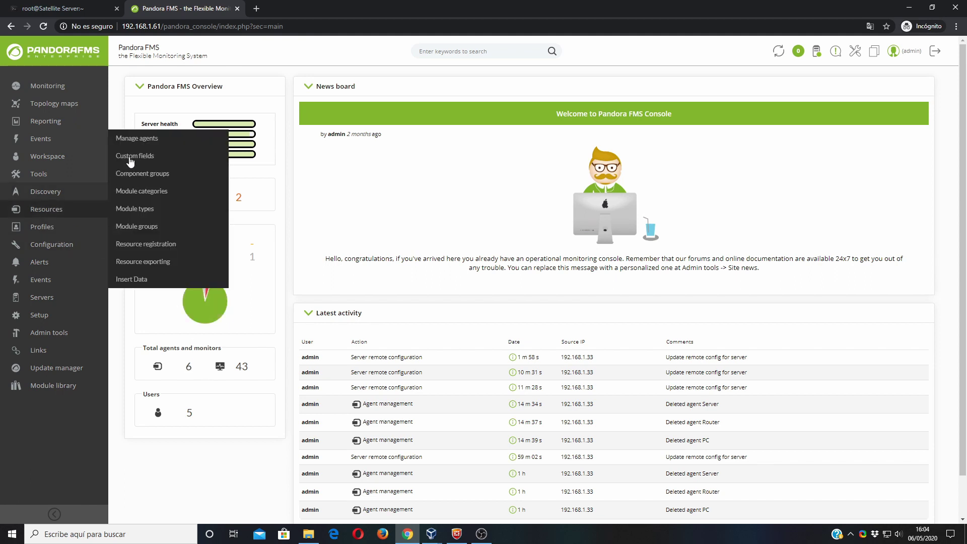
click(143, 142)
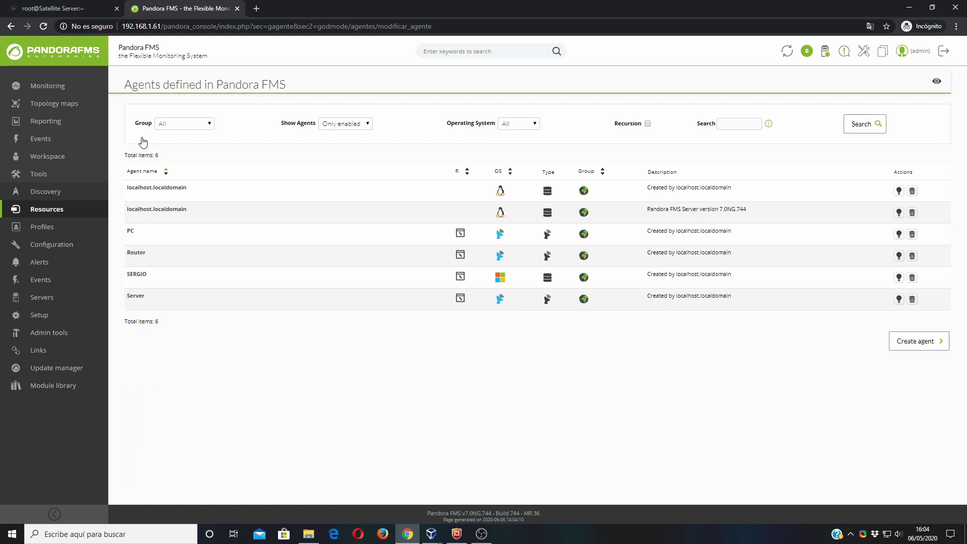
click(459, 235)
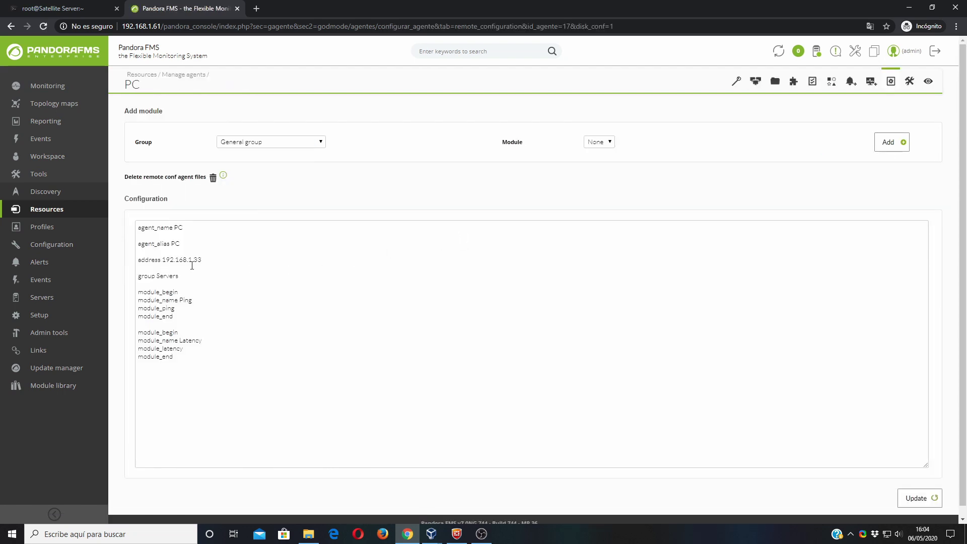
click(52, 58)
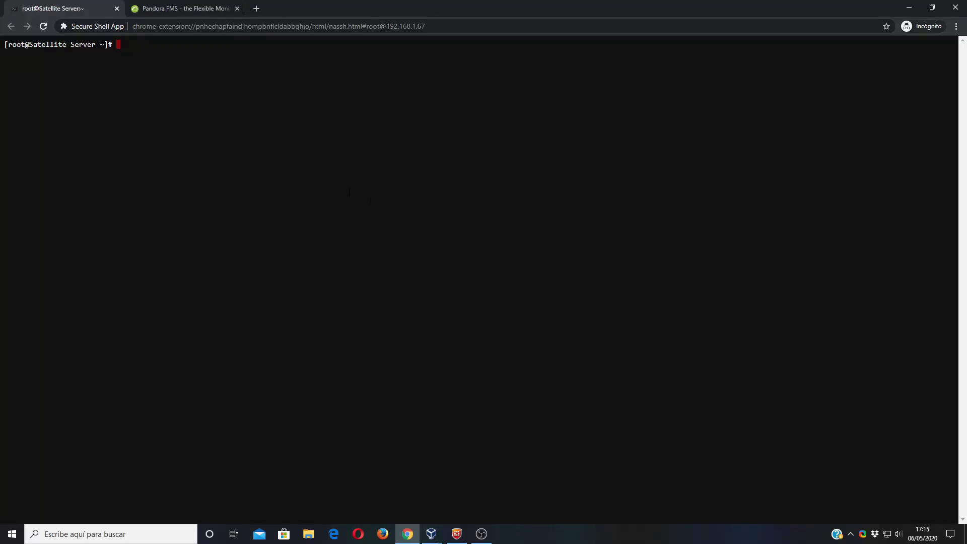
Step: In the Satellite Server shell, view the PC agent's .conf file under /etc/pandora/conf with vim and quit without editing
click(180, 11)
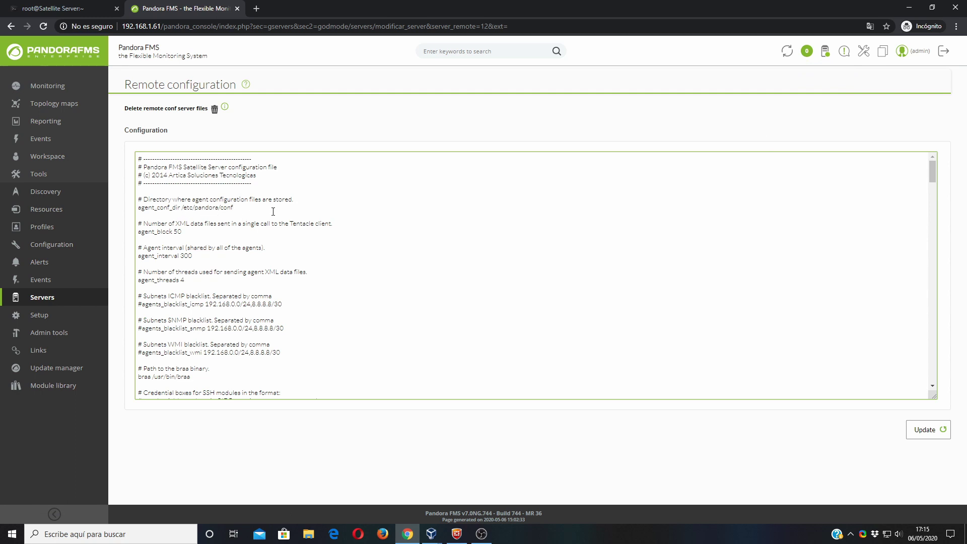
click(59, 8)
text(vim /etc/pandora/conf/88)
key(Tab)
key(Return)
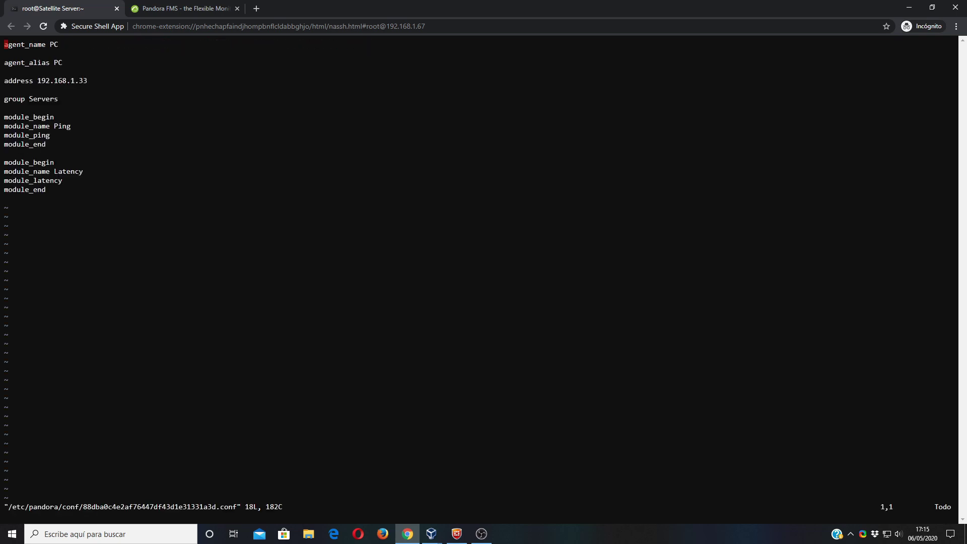
text(:q)
key(Return)
Step: Change to /etc/pandora/conf/ and create switch.conf in vim, filled with a copy of the PC agent's configuration
text(cd )
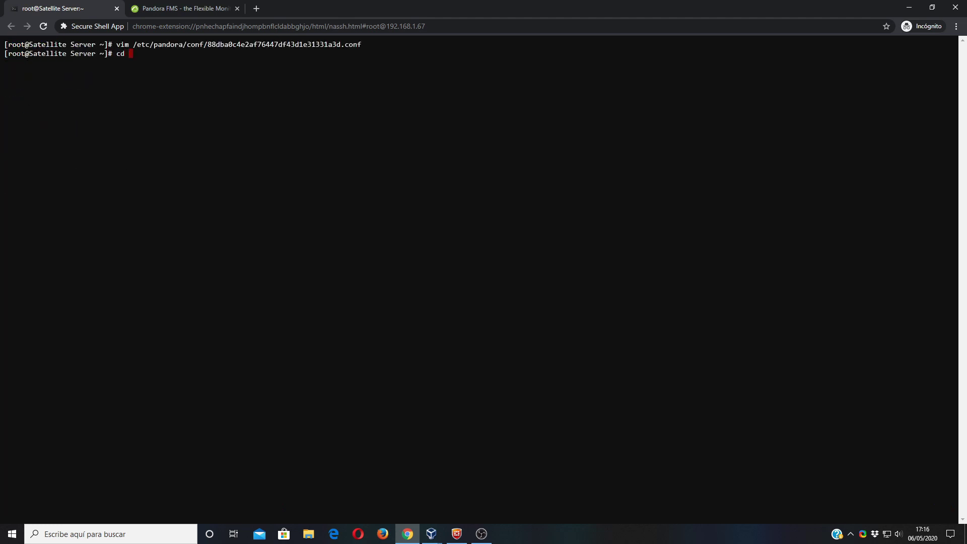
text(/etc/pandora/conf/)
key(Return)
text(v)
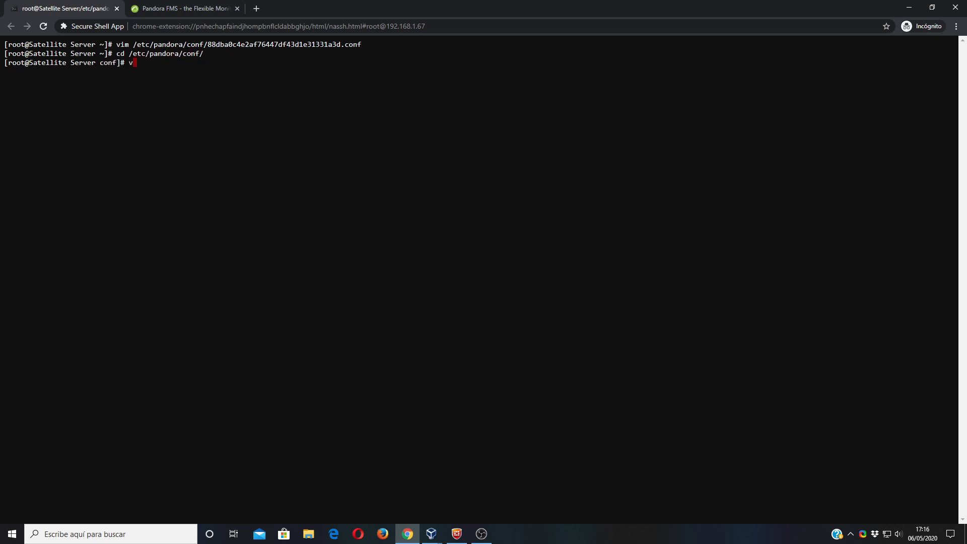
text(im switch.conf)
key(Return)
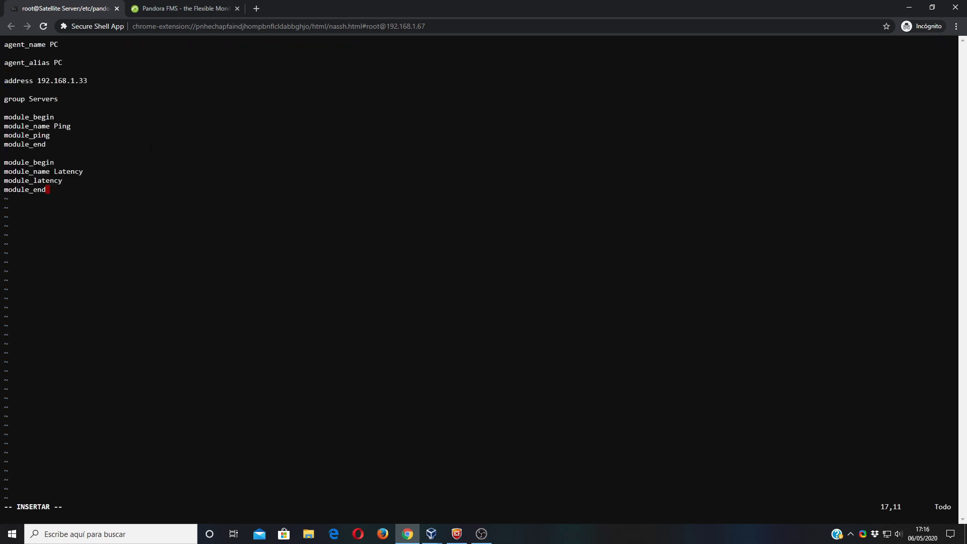
Step: Set both agent_name and agent_alias to Switch in switch.conf
key(Up)
key(Up)
key(Up)
key(Up)
key(Up)
key(Up)
key(Up)
key(Up)
key(Up)
key(Up)
key(Up)
key(Up)
key(Up)
key(Up)
key(Up)
key(Up)
key(Right)
key(Delete)
key(Delete)
text(Switch)
key(Down)
key(Down)
key(BackSpace)
key(BackSpace)
text(Switch)
Step: Set the address to 192.168.1.35 and the group to Unknown in switch.conf
key(Down)
key(Down)
key(Right)
key(Delete)
text(5)
key(Down)
key(Down)
key(BackSpace)
key(BackSpace)
key(BackSpace)
key(BackSpace)
key(BackSpace)
key(BackSpace)
key(BackSpace)
text(Unknown)
Step: Add the line gis_exec /tmp/gis.sh between the group line and the Ping module, and save switch.conf
key(Down)
key(Down)
key(Down)
key(Down)
key(Down)
key(Down)
key(Down)
key(Down)
key(Down)
key(Up)
key(Up)
key(Up)
key(Up)
key(Up)
key(Up)
key(Up)
key(Up)
key(Up)
key(Up)
key(Down)
key(Return)
key(Return)
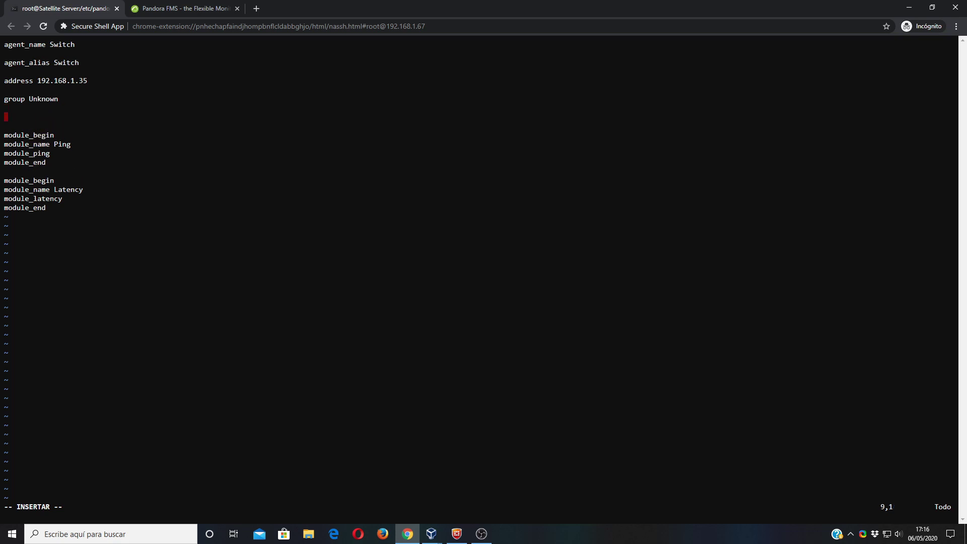
text(gis_exec /tmp/gis.sh)
key(Escape)
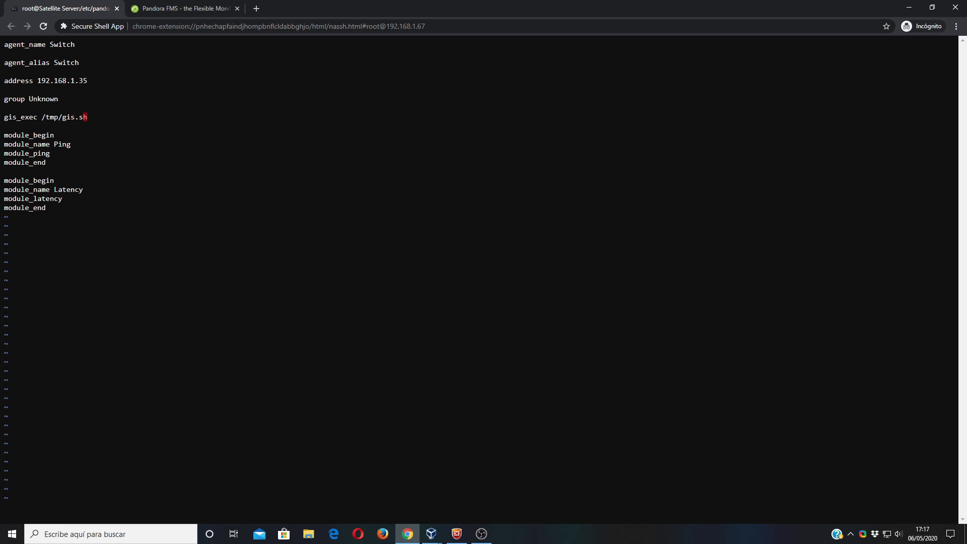
key(shift+colon)
text(x)
key(Return)
Step: Change to the root directory and restart the satellite_server service
text(cd )
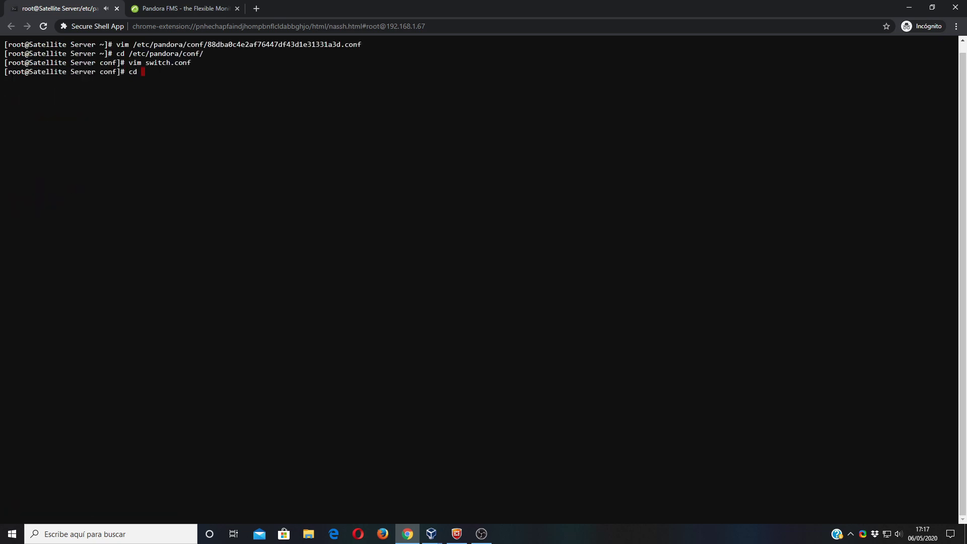
text(/)
key(Return)
text(service sate)
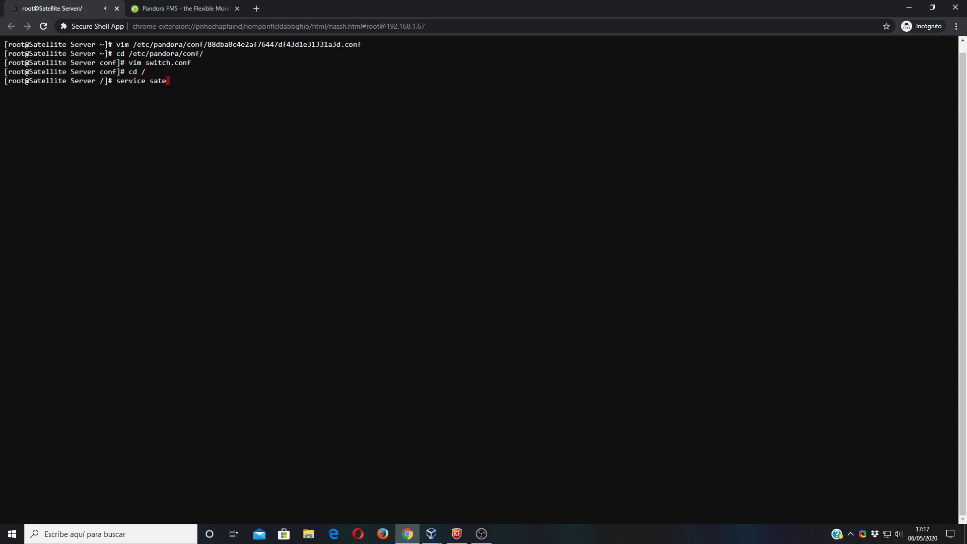
text(llite_server restart)
key(Return)
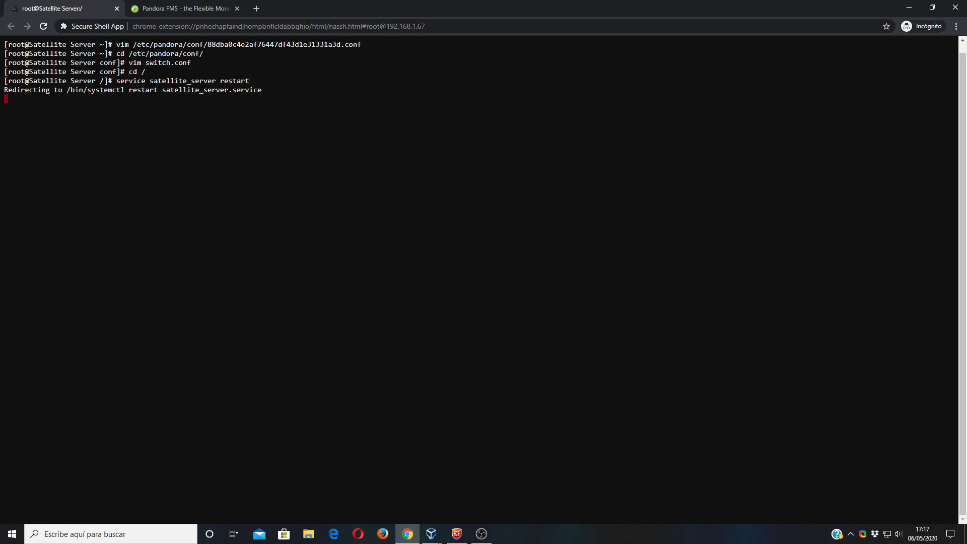
Step: List the agent configuration files in /etc/pandora/conf/
text(ls /etc/)
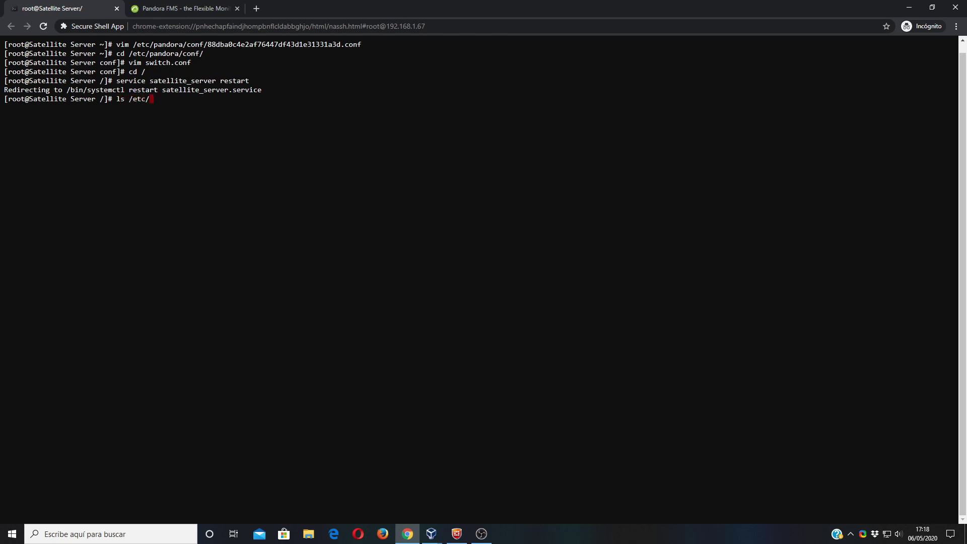
text(pandora/conf/)
key(Return)
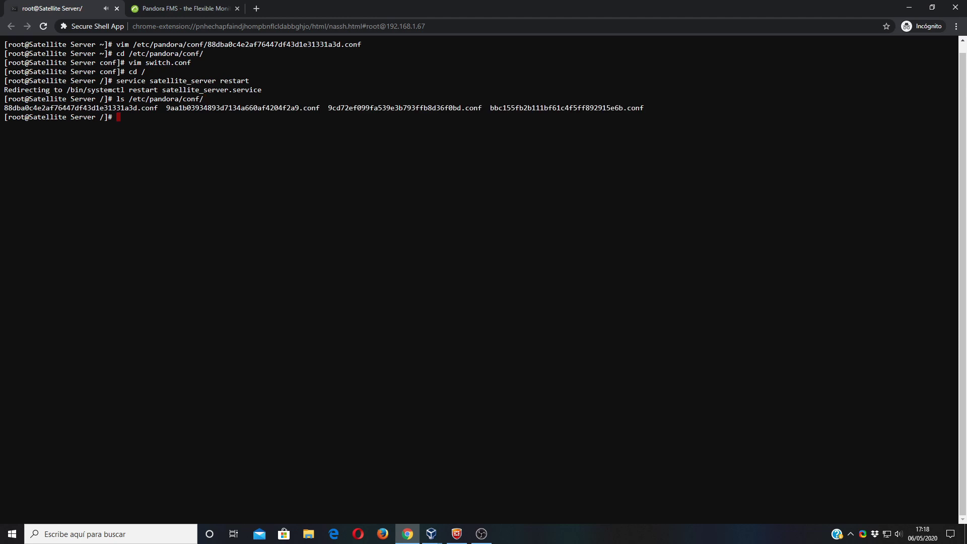
Step: In the Pandora FMS console, check the agent management list for the Switch agent and open its view
key(ctrl+Tab)
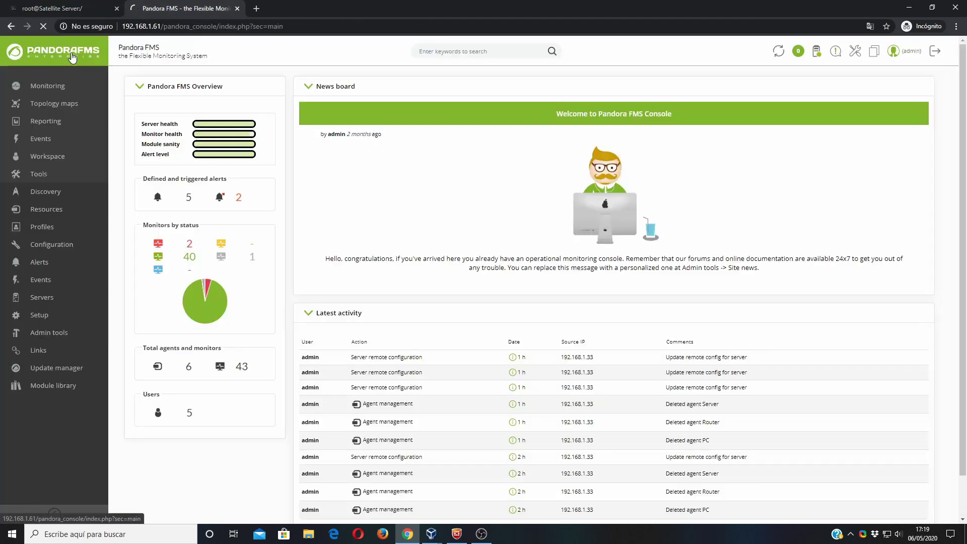
mouse_move(54, 211)
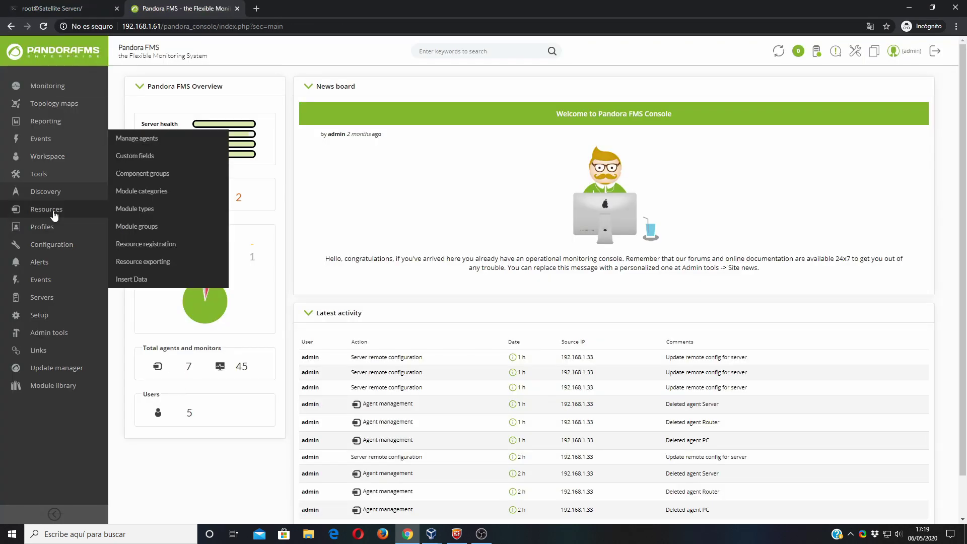
click(136, 140)
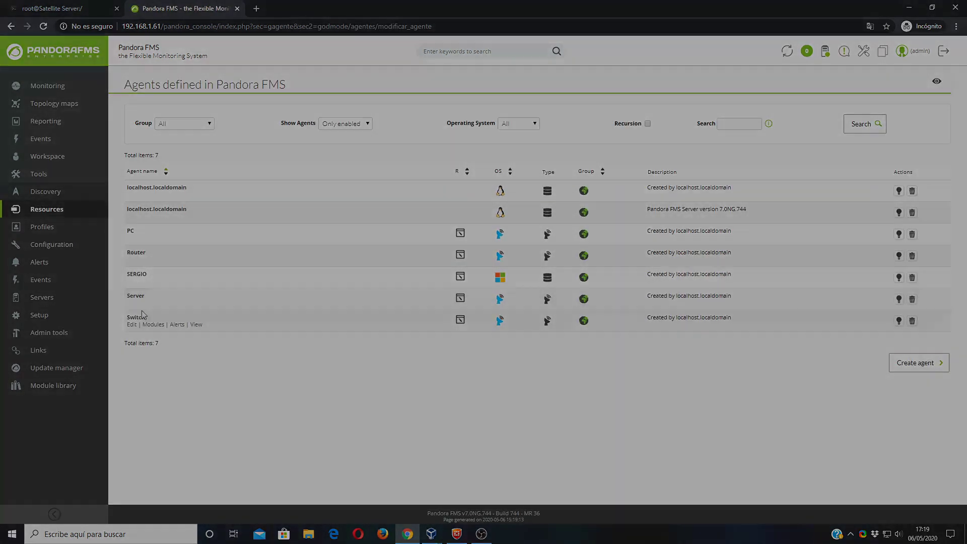
click(197, 325)
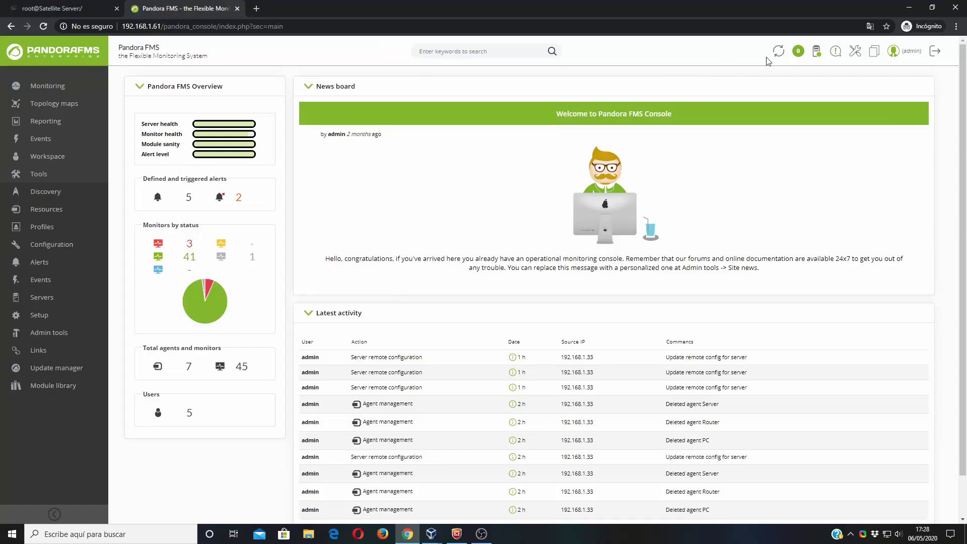
Step: In the Satellite Server's remote configuration, uncomment recon_community and leave public as its only community
click(817, 57)
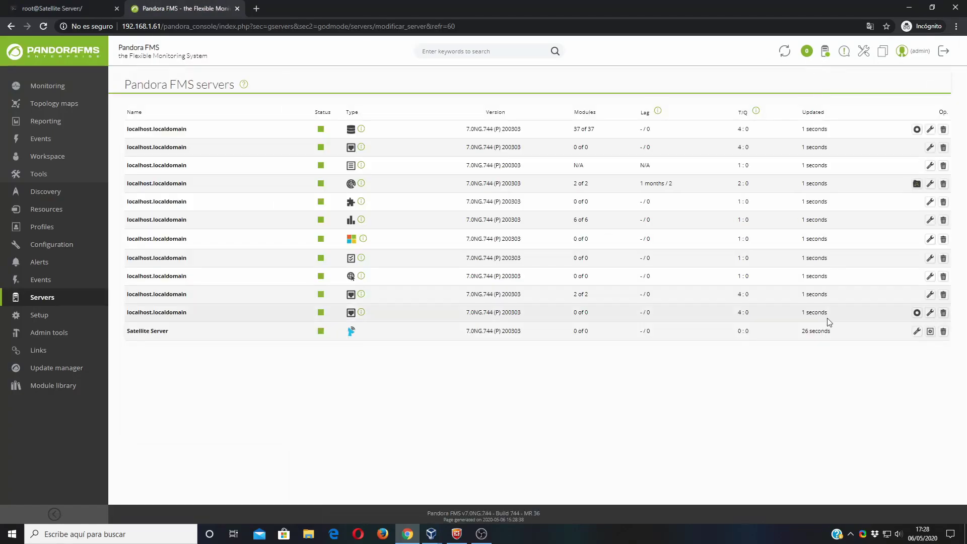
click(931, 332)
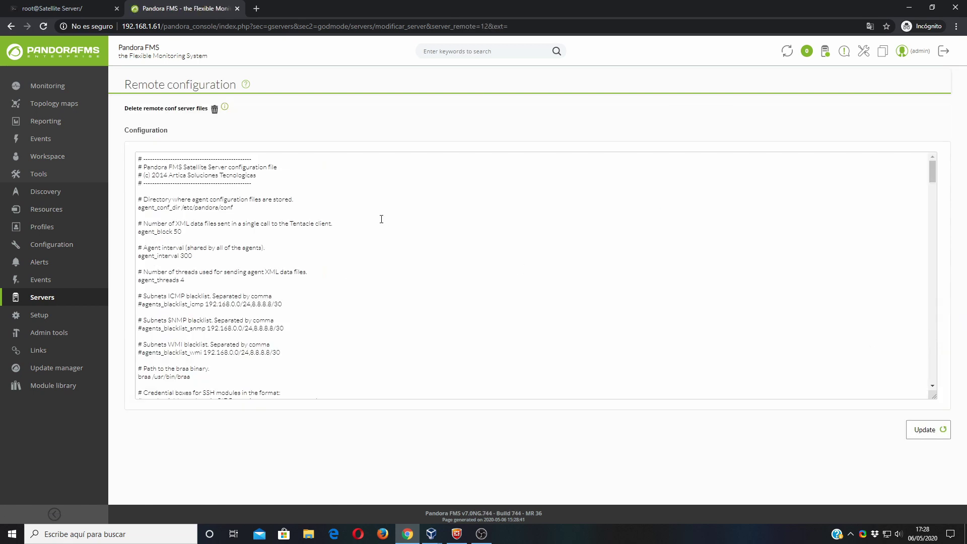
key(ctrl+f)
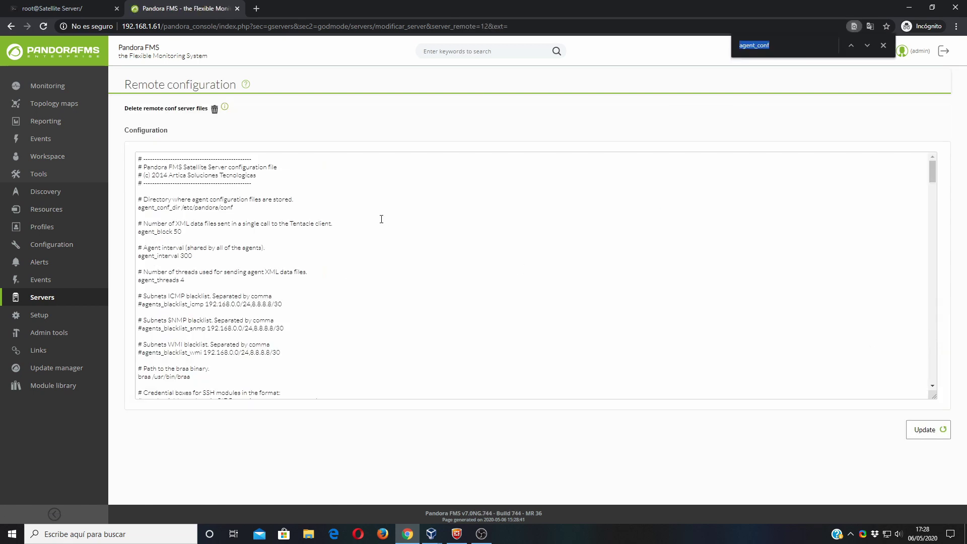
text(recon)
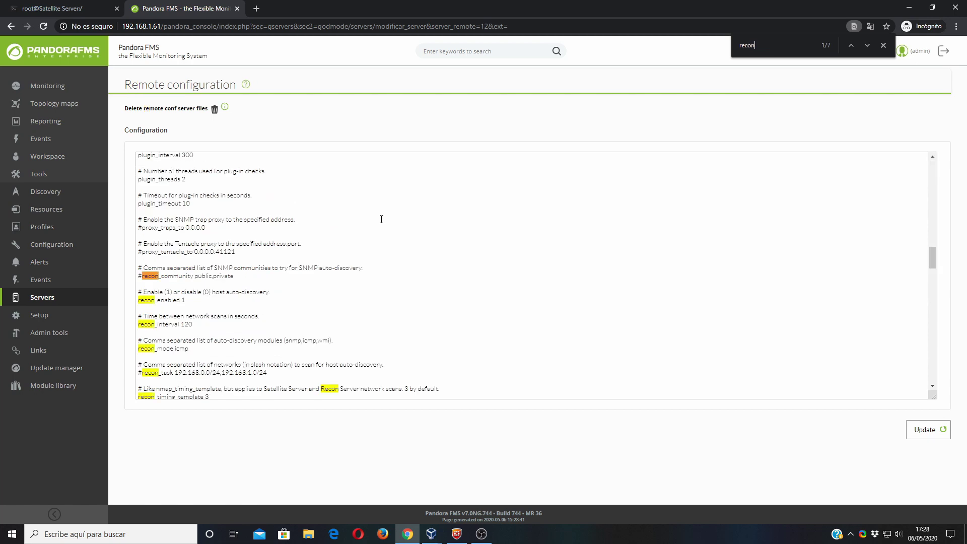
text(_comm)
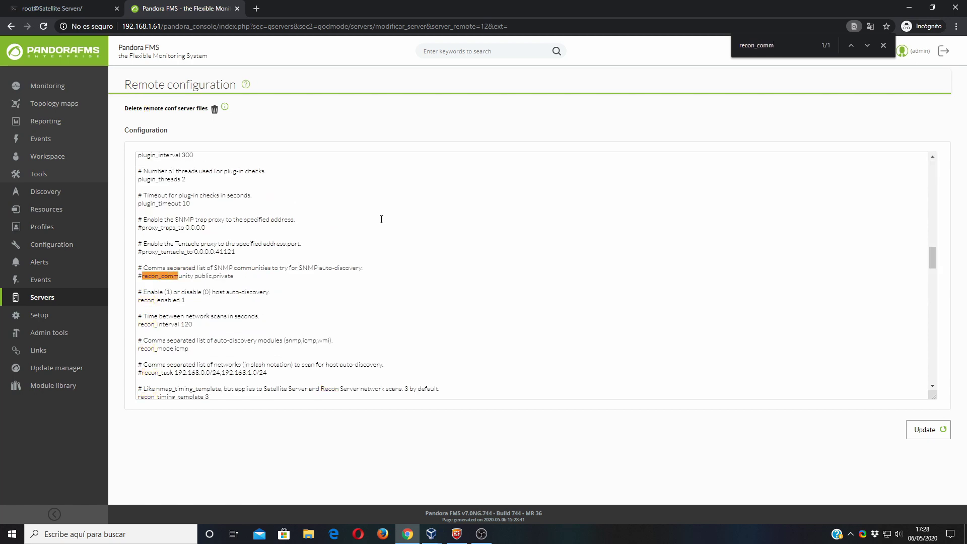
key(Escape)
click(226, 284)
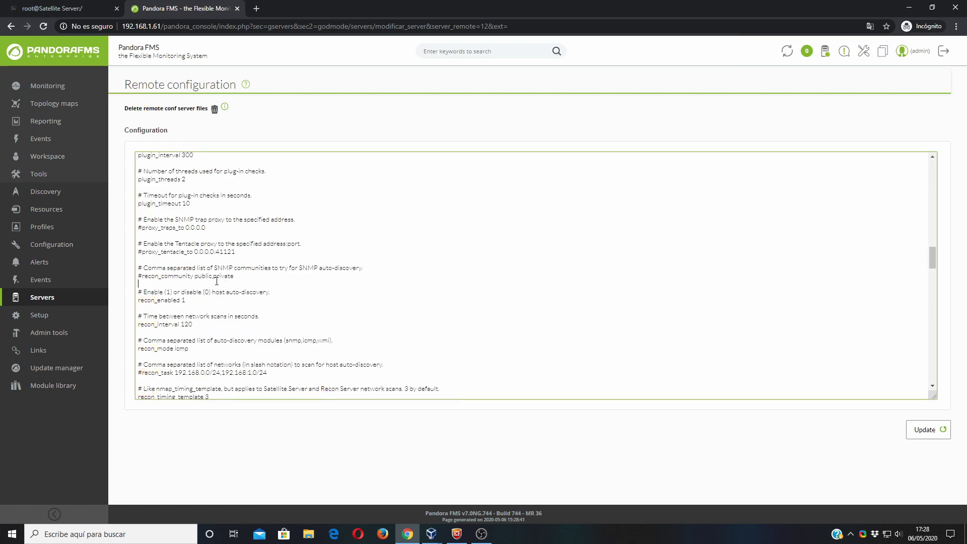
key(Delete)
key(shift+End)
key(Delete)
Step: Set recon_interval to 604800 and extend recon_mode to icmp,snmp,wmi
key(shift+End)
text(300)
key(BackSpace)
key(BackSpace)
key(BackSpace)
text(6048)
text(00)
text(,)
text(snmp)
text(,wmi)
Step: Uncomment the recon_task 192.168.0.0/24,192.168.1.0/24 line and save the updated remote configuration
key(Delete)
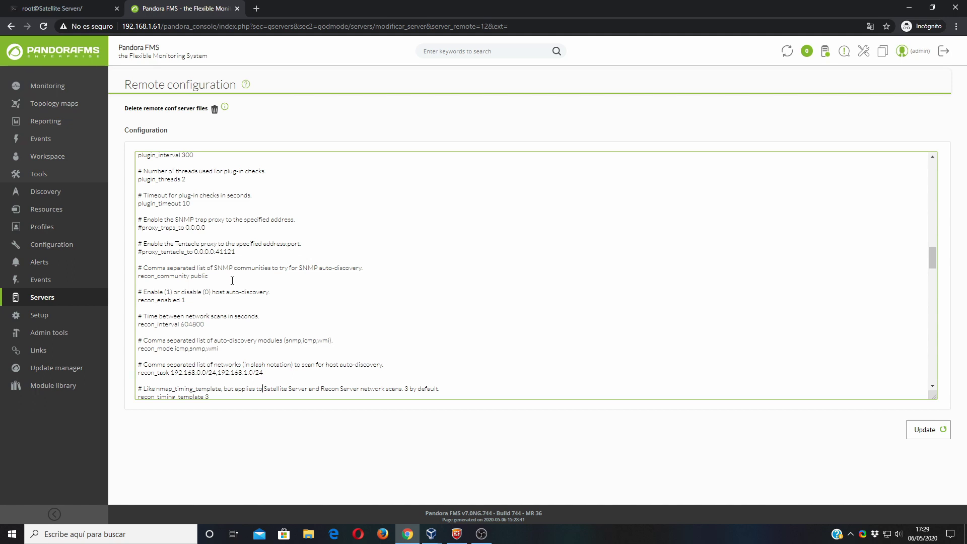
key(Down)
key(Down)
key(Down)
key(Down)
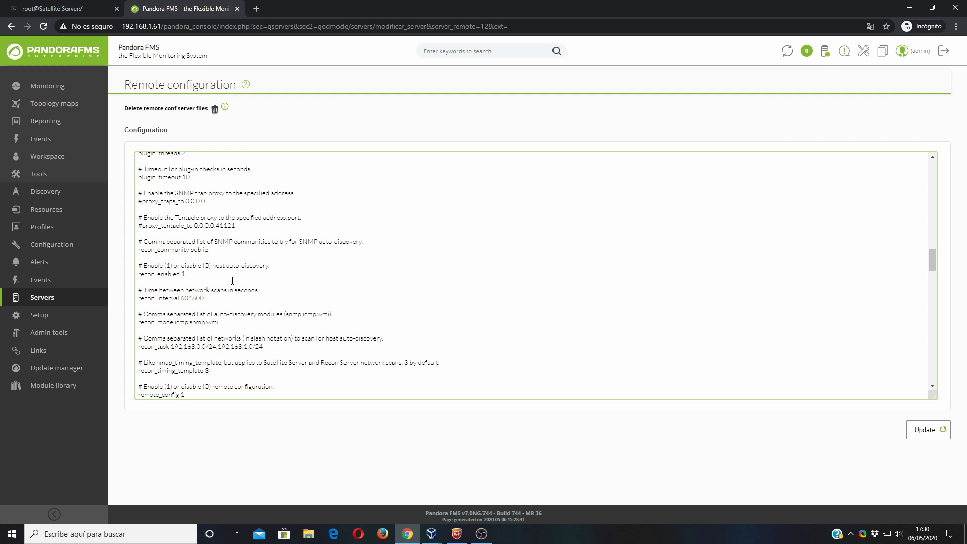
click(924, 430)
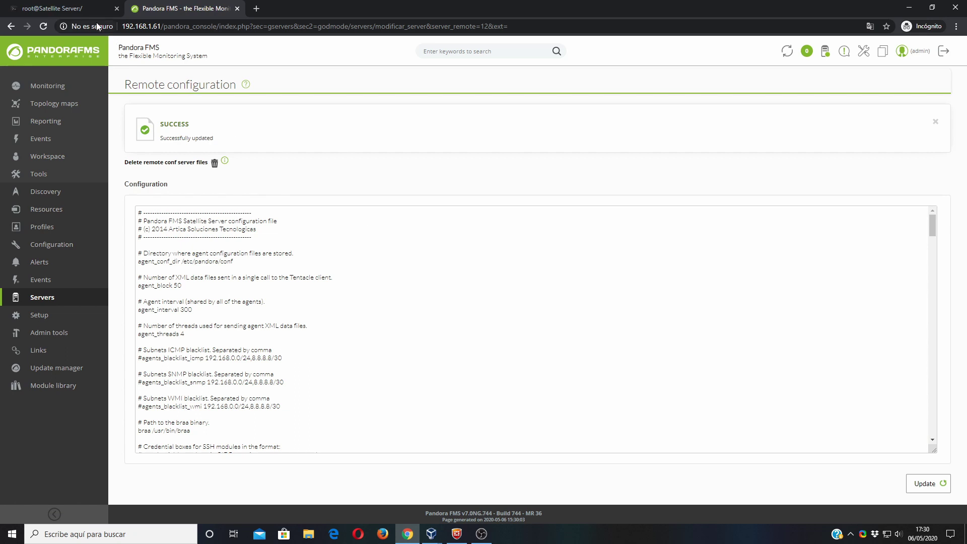
Step: Switch to the Satellite Server shell and restart the satellite_server service
click(79, 7)
text(service sa)
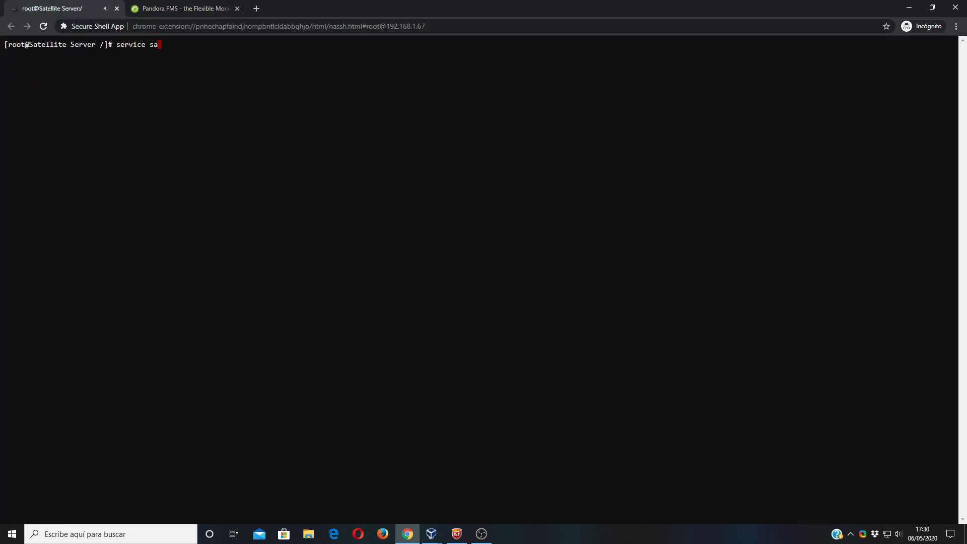
text(tellite_server restart)
key(Return)
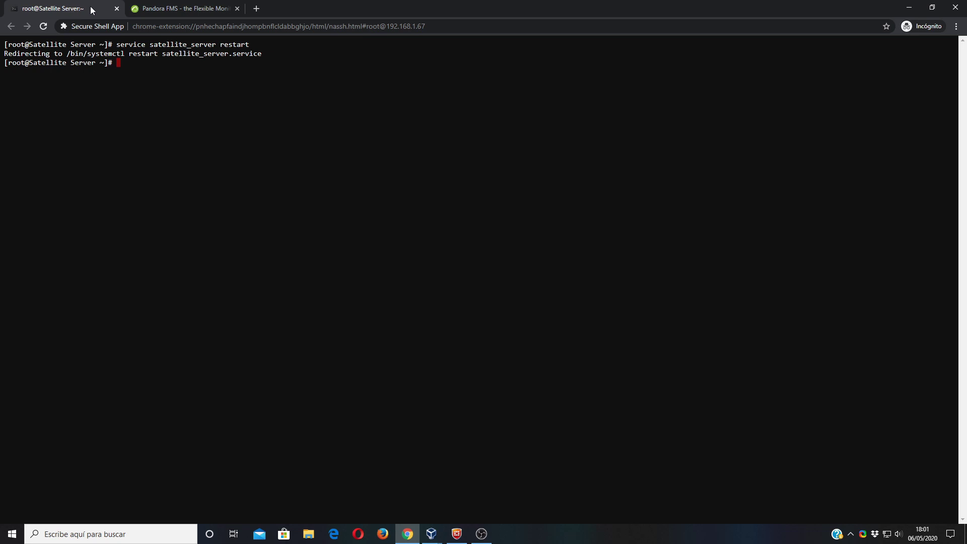
Step: Switch to the Pandora FMS console and open the Switch agent's remote configuration from the list of managed agents
click(157, 9)
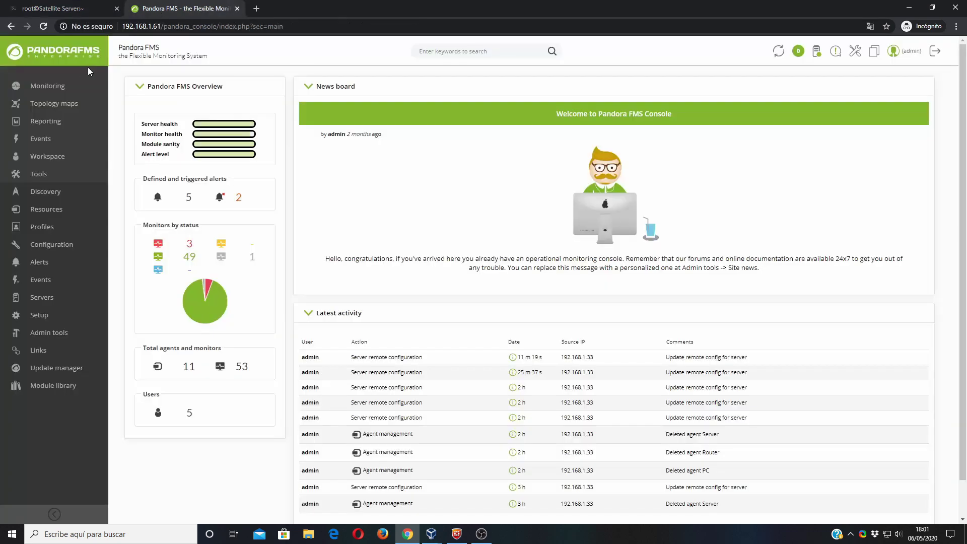
click(57, 55)
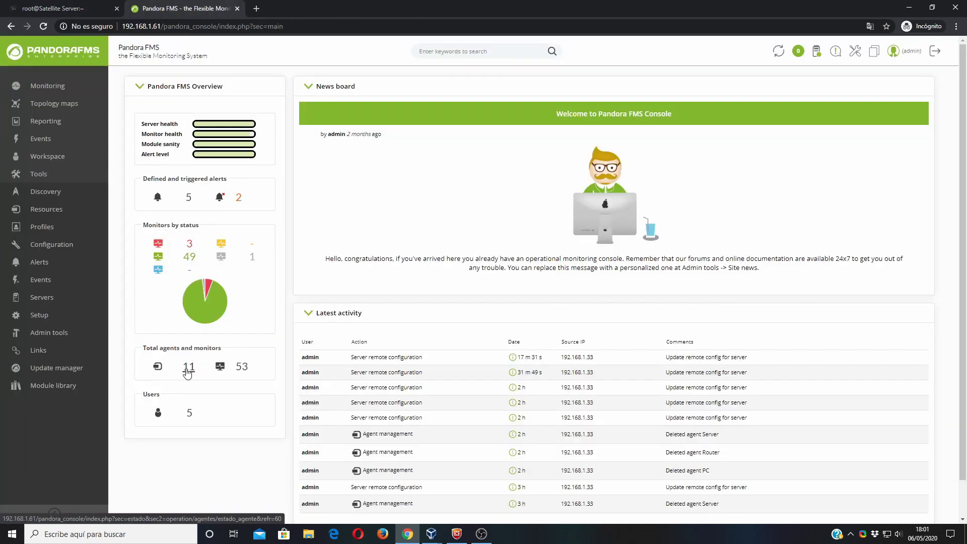
mouse_move(55, 211)
click(146, 143)
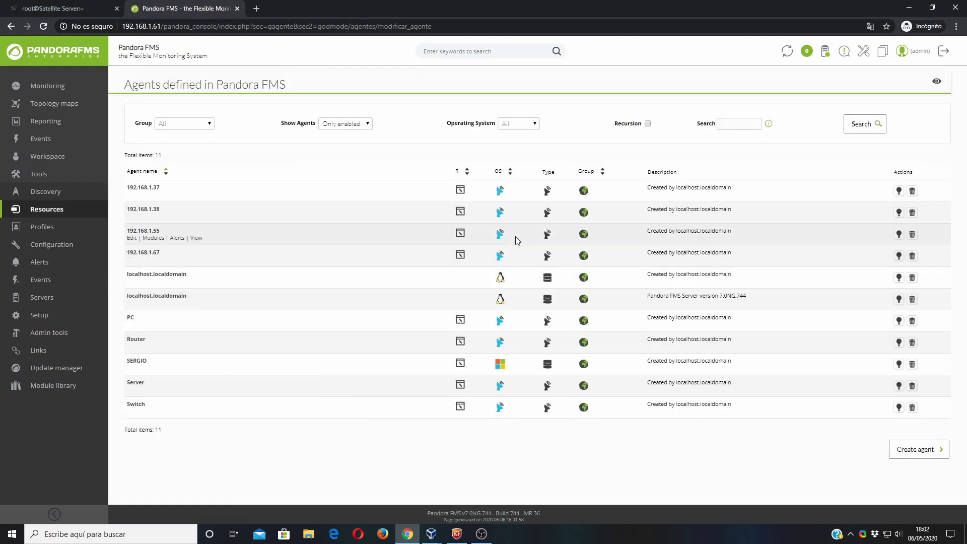
click(460, 411)
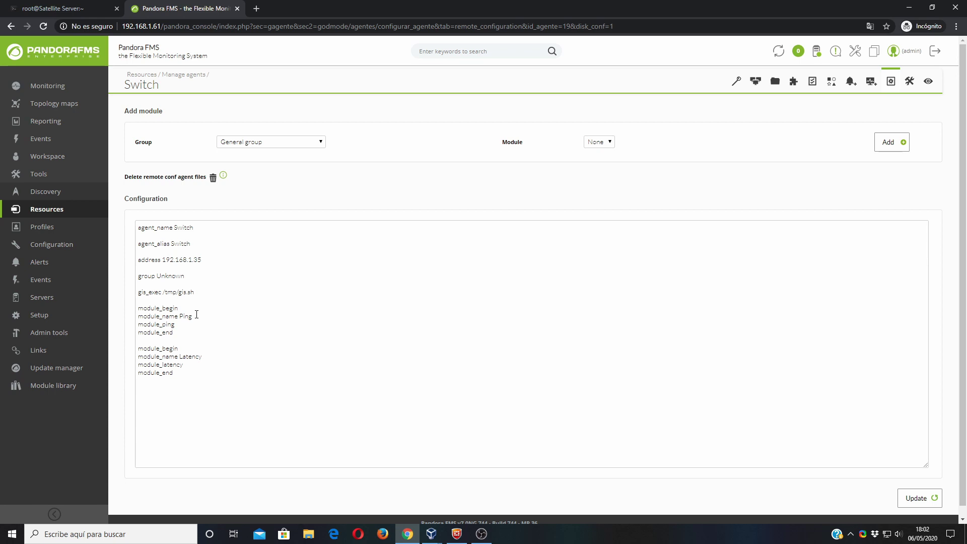
Step: Begin a new module block named Port 80 below the Latency module in the Switch agent's configuration
click(157, 394)
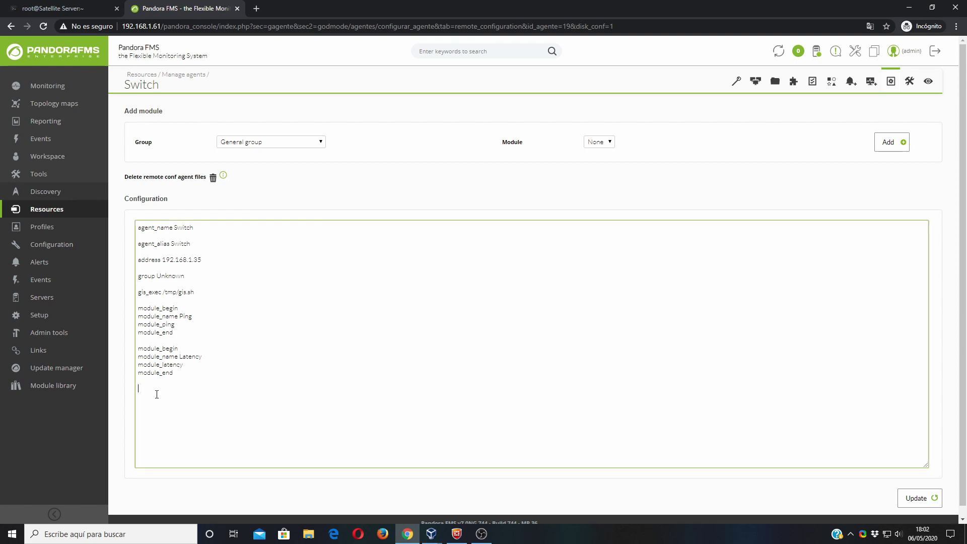
text(module_begin )
text(module_na)
text(me)
text( Port 80)
key(Return)
Step: Complete the Port 80 module with type generic_proc, module_tcp and module_port 80, and close the block with module_end
text(module)
text(_type)
text( generic)
text(_proc )
text(module)
text(_tcp )
text(module)
text(_port)
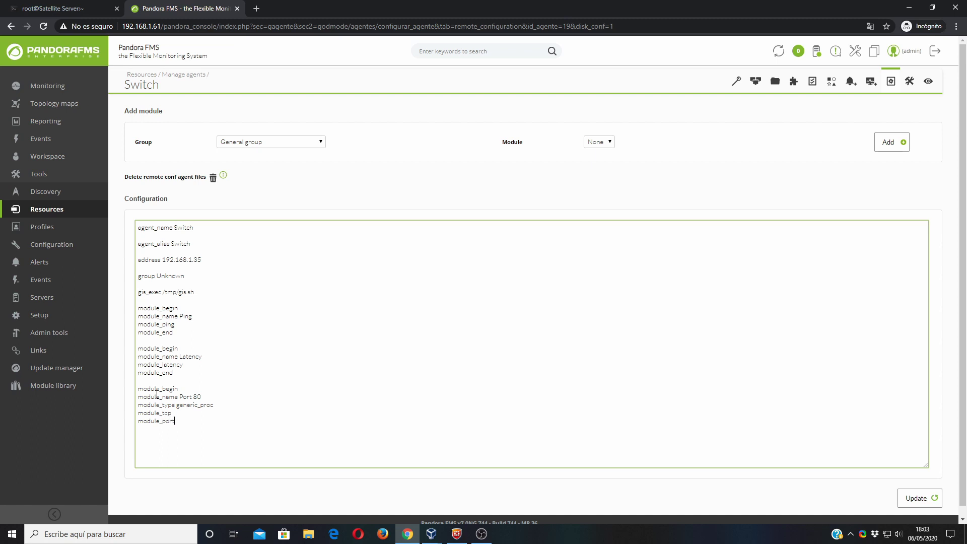
text( 80)
key(Return)
text(module_end)
drag(173, 429, 138, 388)
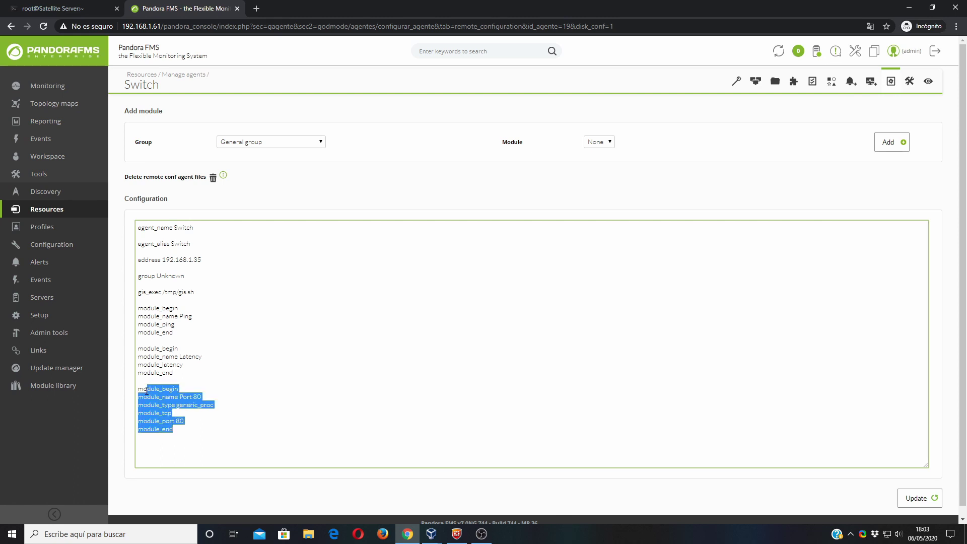
Step: Add a MemAvailSwap generic_data_string module with SNMP host 192.168.1.61, version 2c, OID .1.3.6.1.4.1.2021.4.4.0 and community public, and save the Switch agent's configuration
click(153, 458)
text(module_begin module_name MemAvailSwap module_type generic_data_string module_snmp 192.168.1.61 module_version 2c module_oid .1.3.6.1.4.1.2021.4.4.0 module_community public module_end)
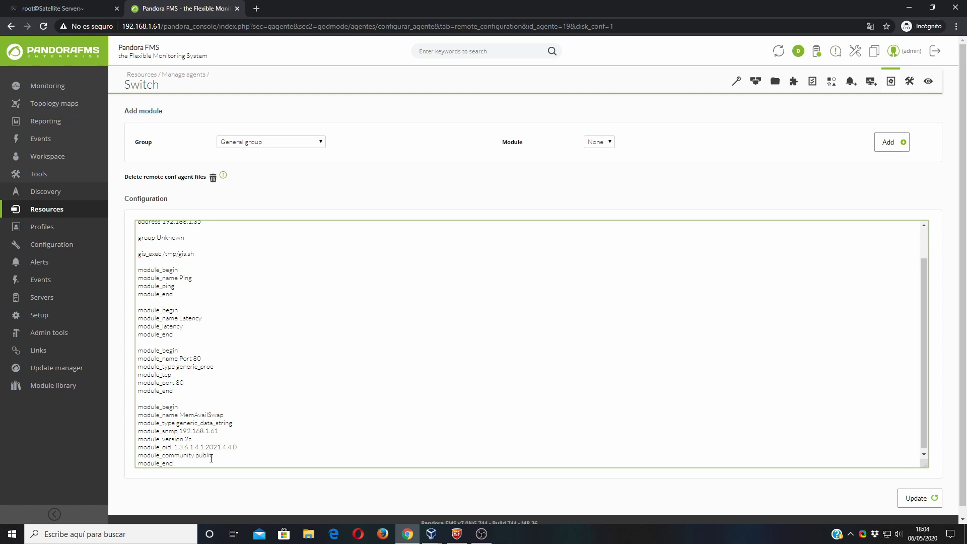
click(923, 500)
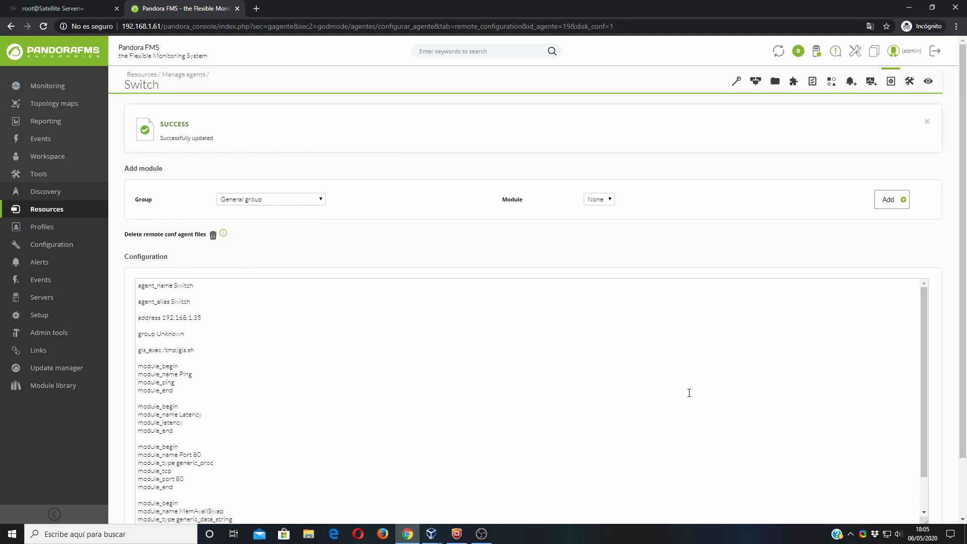
scroll(626, 410, down, 4)
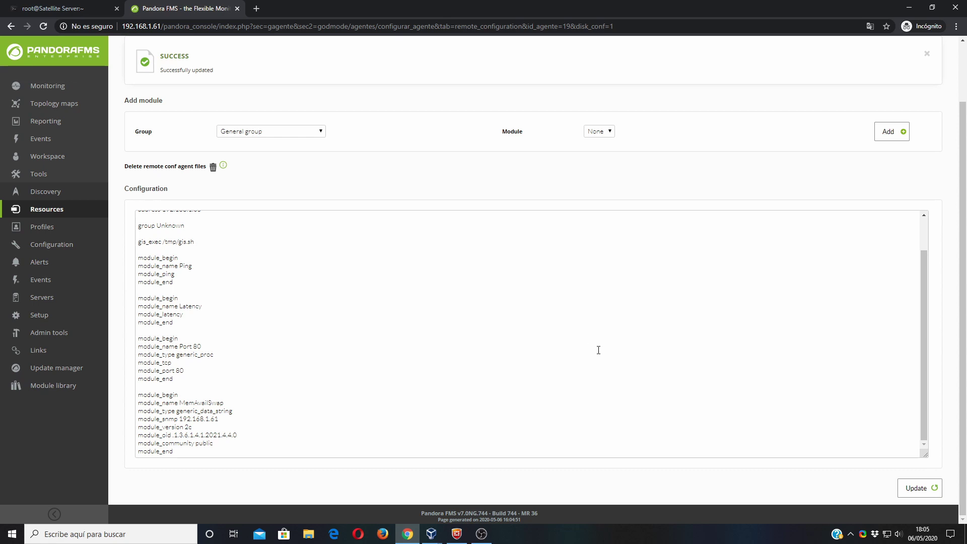
scroll(557, 323, up, 4)
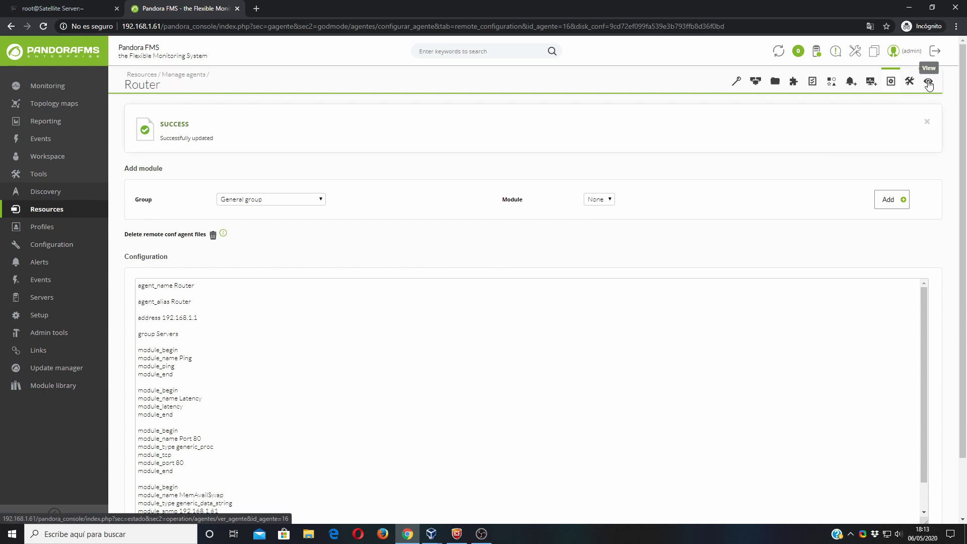
Step: Open the Router agent's main view and examine the status and data of its modules, including MemAvailSwap and Port 80
click(928, 84)
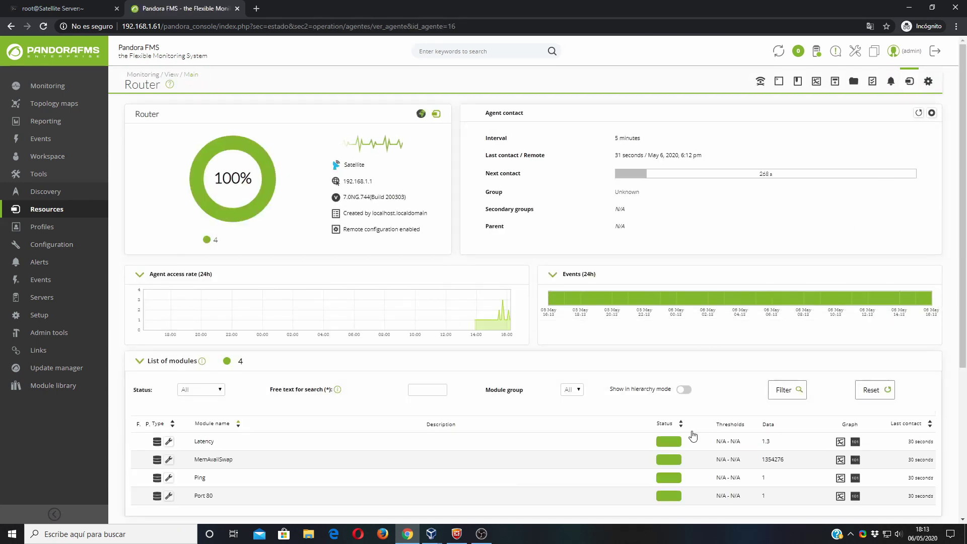
drag(207, 459, 762, 371)
click(761, 402)
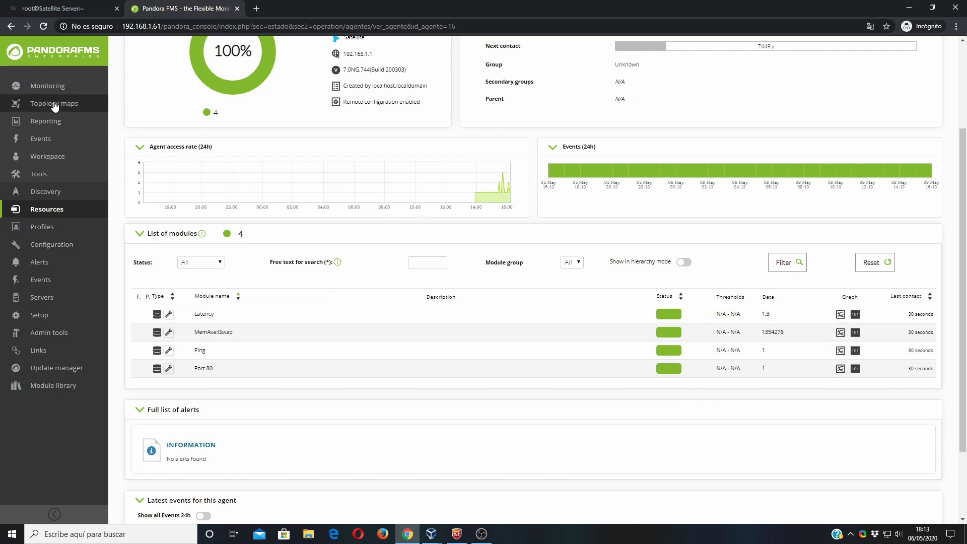
Step: Review the list of managed agents and return to the console's home page
mouse_move(52, 216)
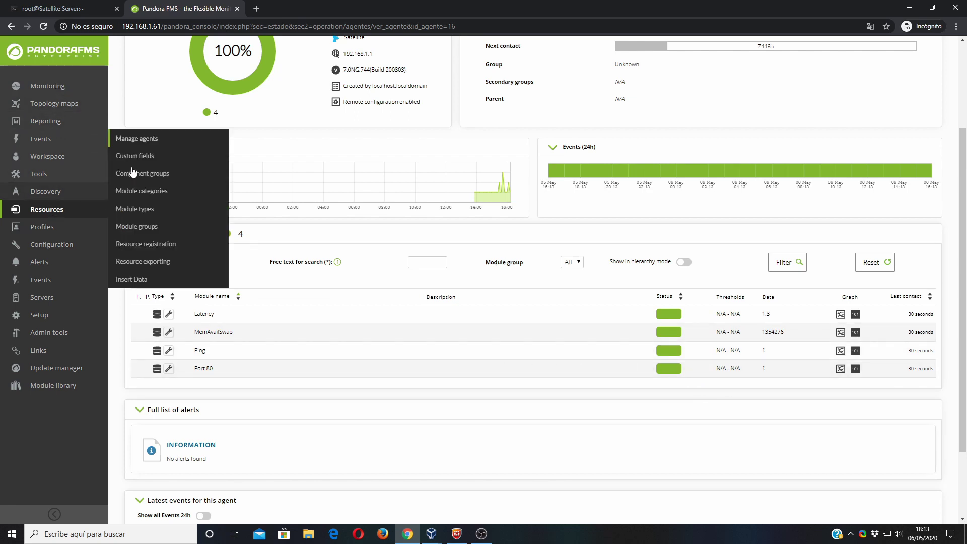
click(138, 140)
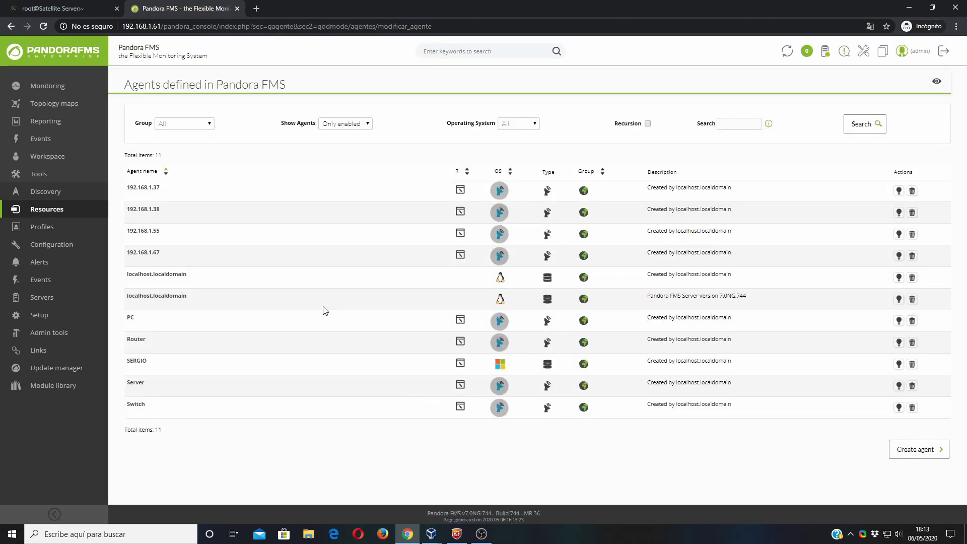
click(73, 58)
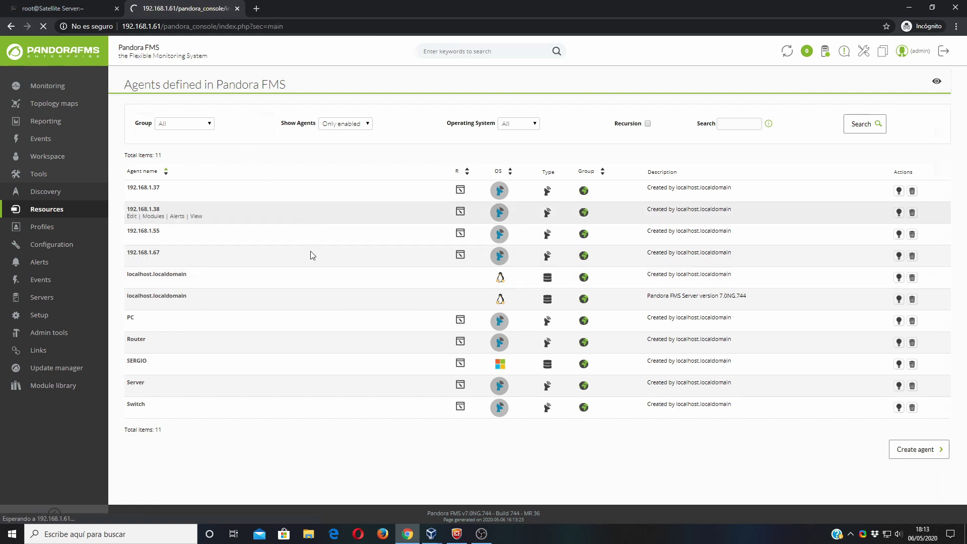